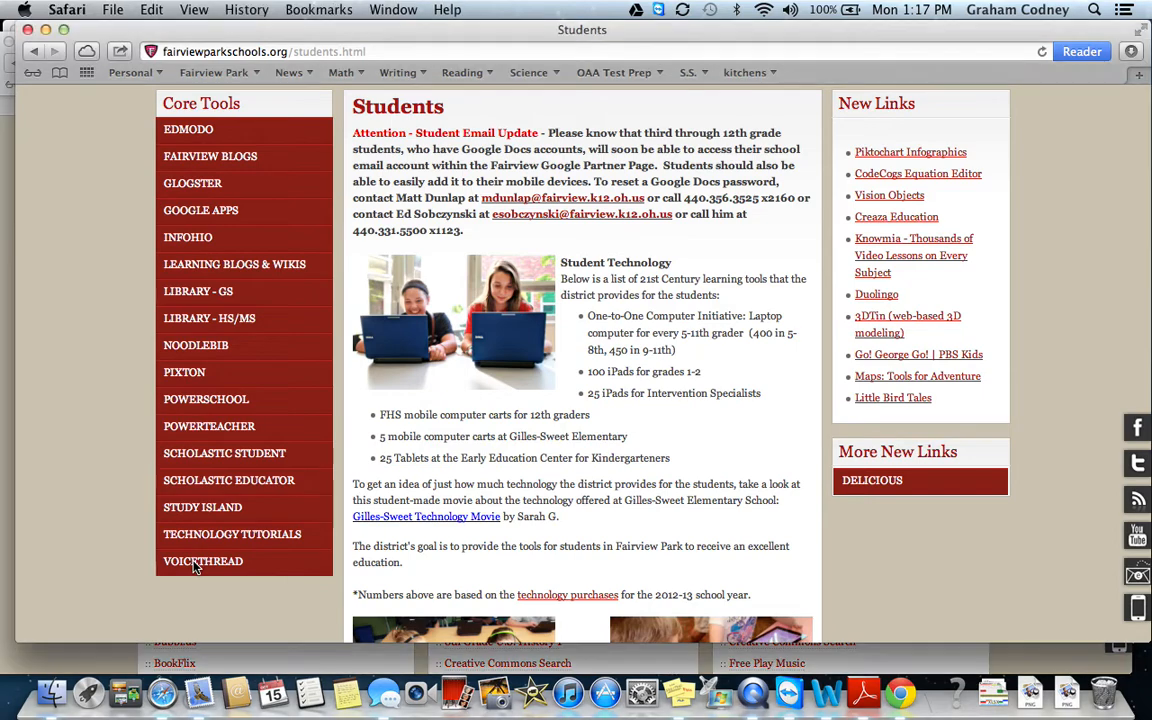
Open the VOICETHREAD link from the Students page's Core Tools list in a new tab.
left_click(196, 563)
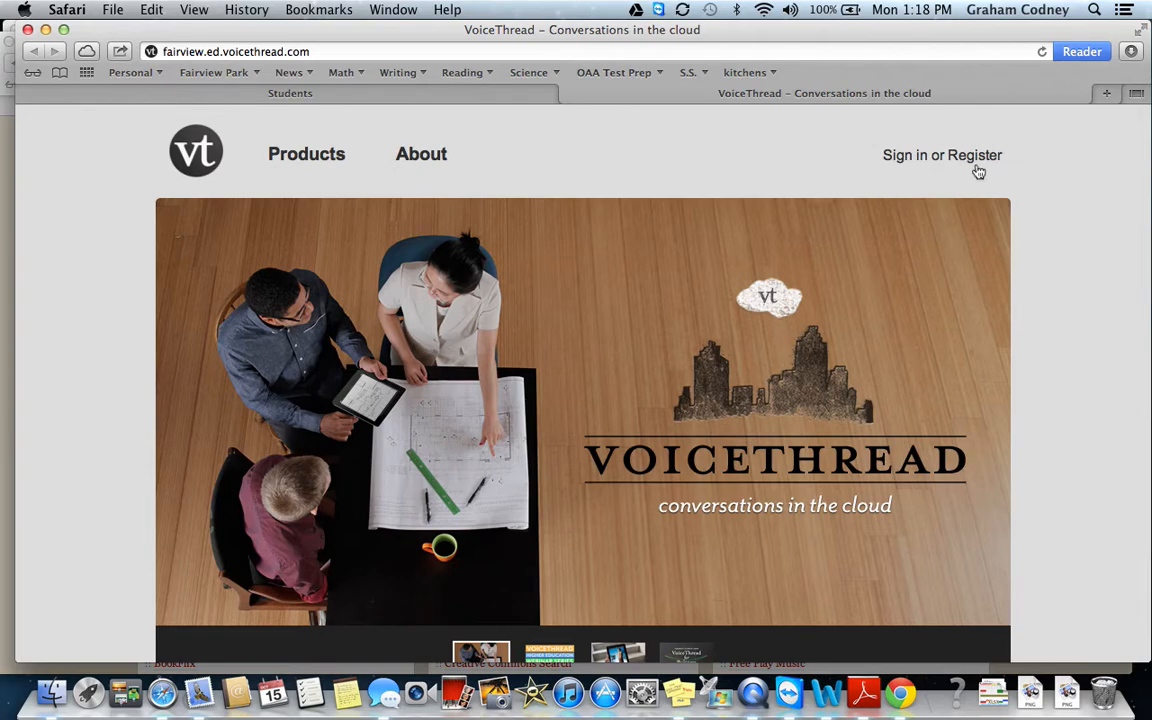
On the VoiceThread sign-in page, replace the username part of the autofilled school e-mail.
left_click(897, 158)
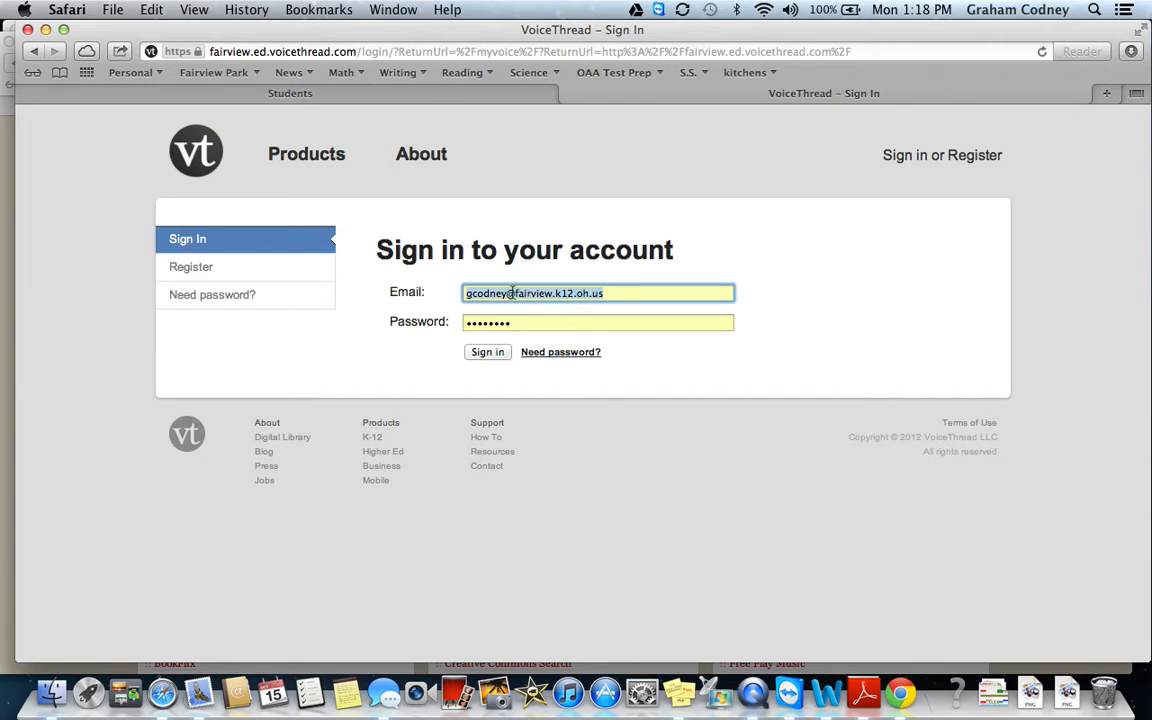
left_click_drag(510, 293, 603, 290)
left_click(508, 293)
key("BackSpace")
key("BackSpace")
key("BackSpace")
key("BackSpace")
key("BackSpace")
key("BackSpace")
key("BackSpace")
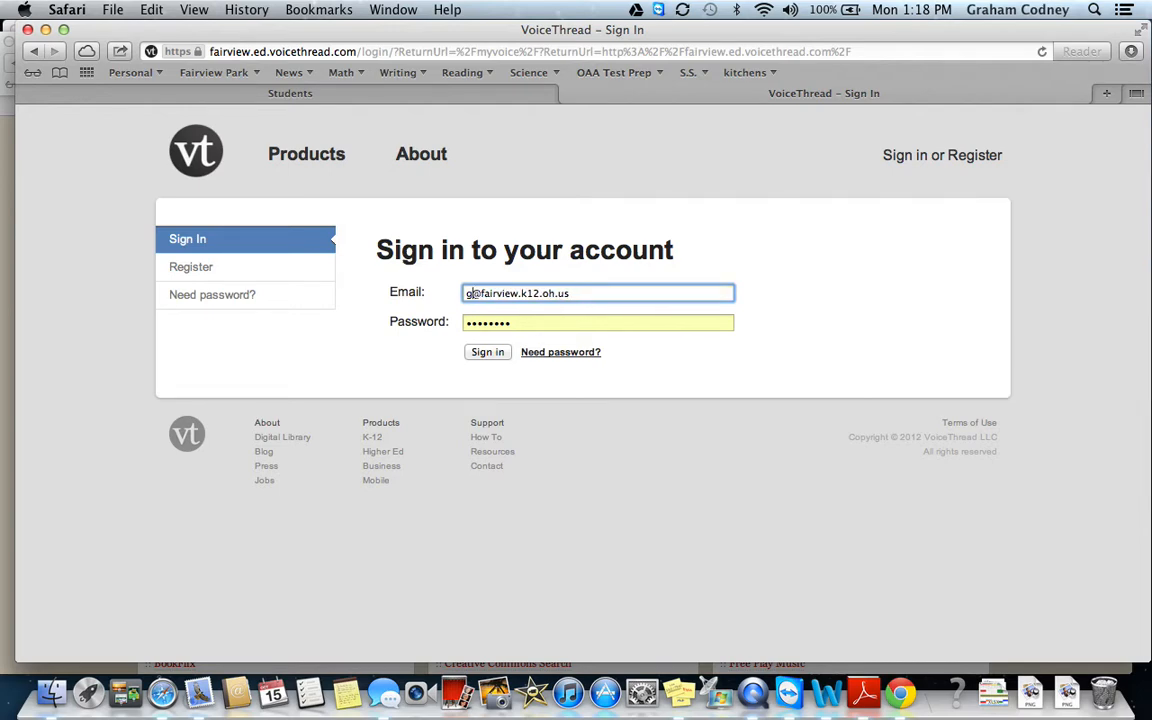
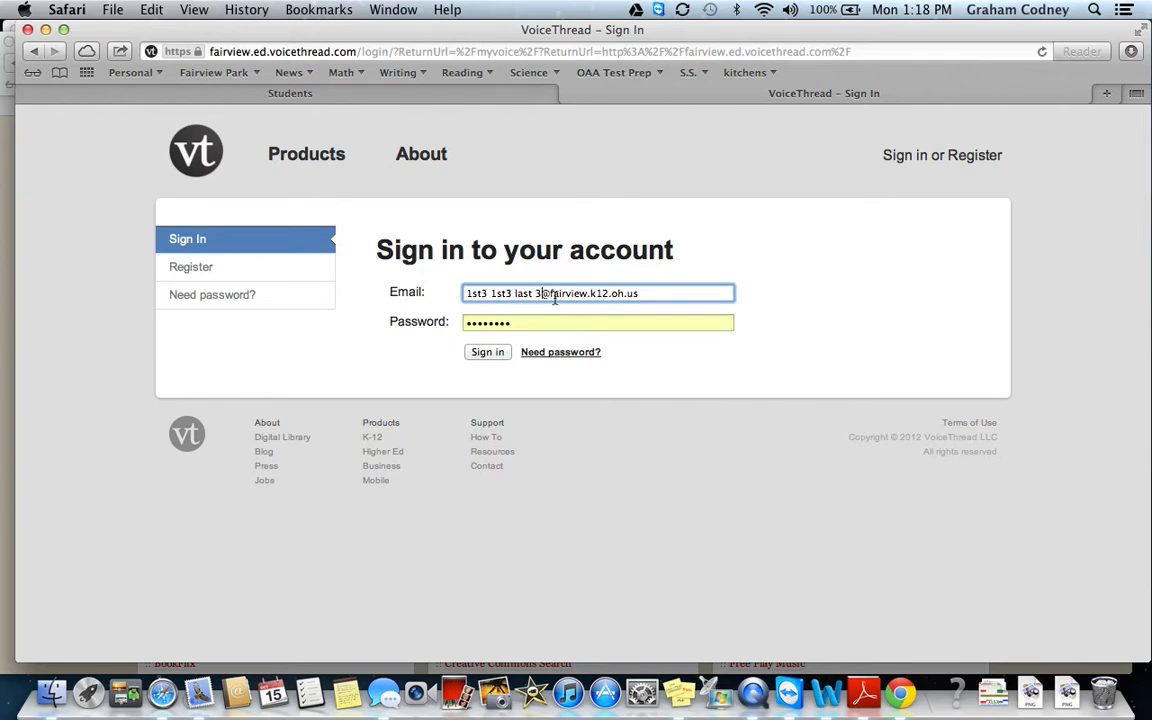
key("BackSpace")
key("BackSpace")
key("BackSpace")
key("BackSpace")
key("BackSpace")
key("BackSpace")
key("BackSpace")
key("BackSpace")
key("BackSpace")
key("BackSpace")
key("BackSpace")
key("BackSpace")
key("BackSpace")
key("BackSpace")
key("BackSpace")
key("BackSpace")
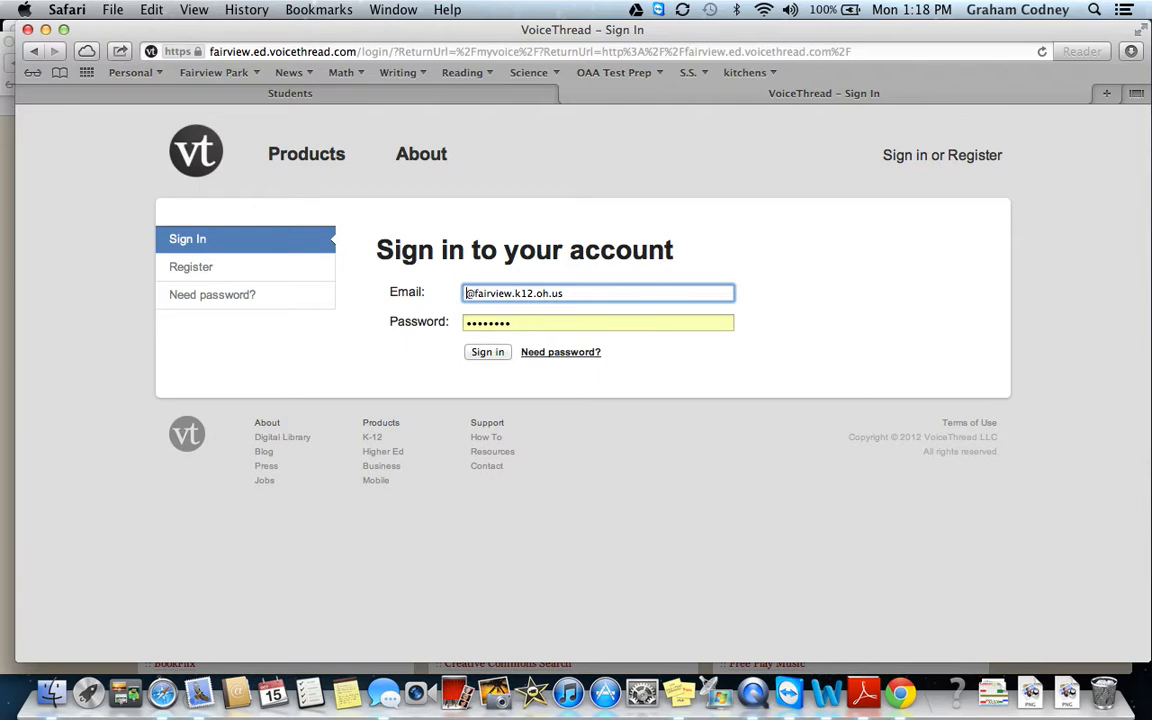
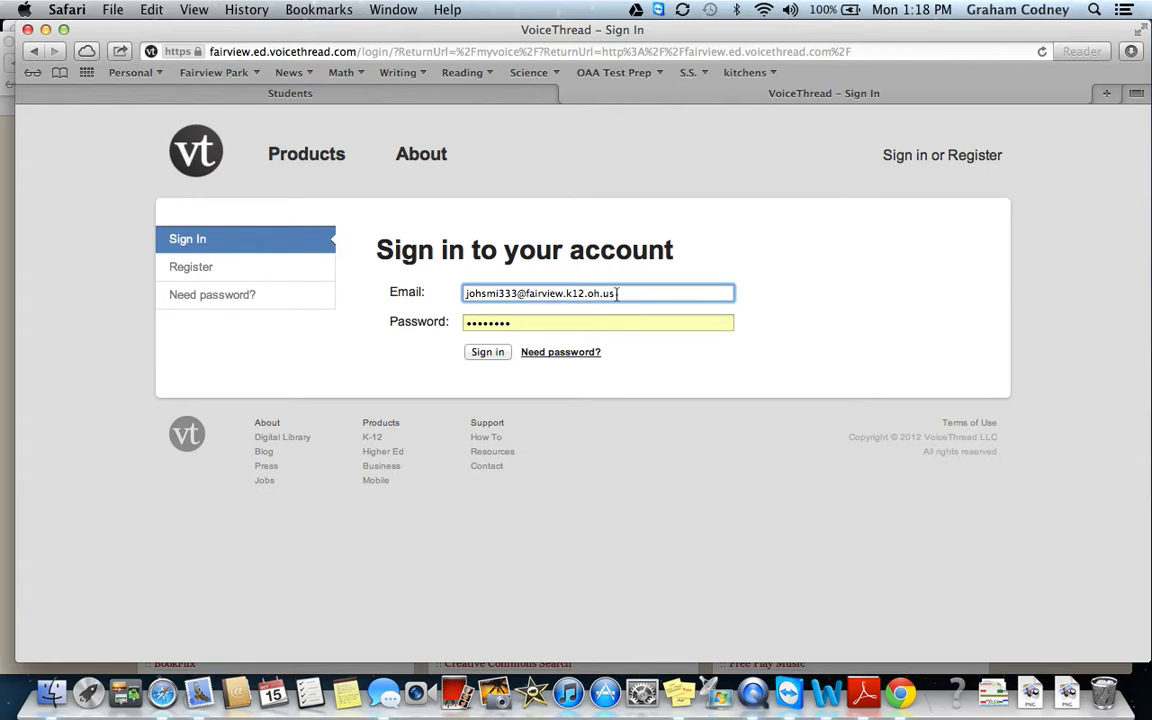
Paste the account password, correct the e-mail username, sign in, and decline saving the password.
left_click(537, 322)
key("BackSpace")
left_click_drag(628, 293, 458, 292)
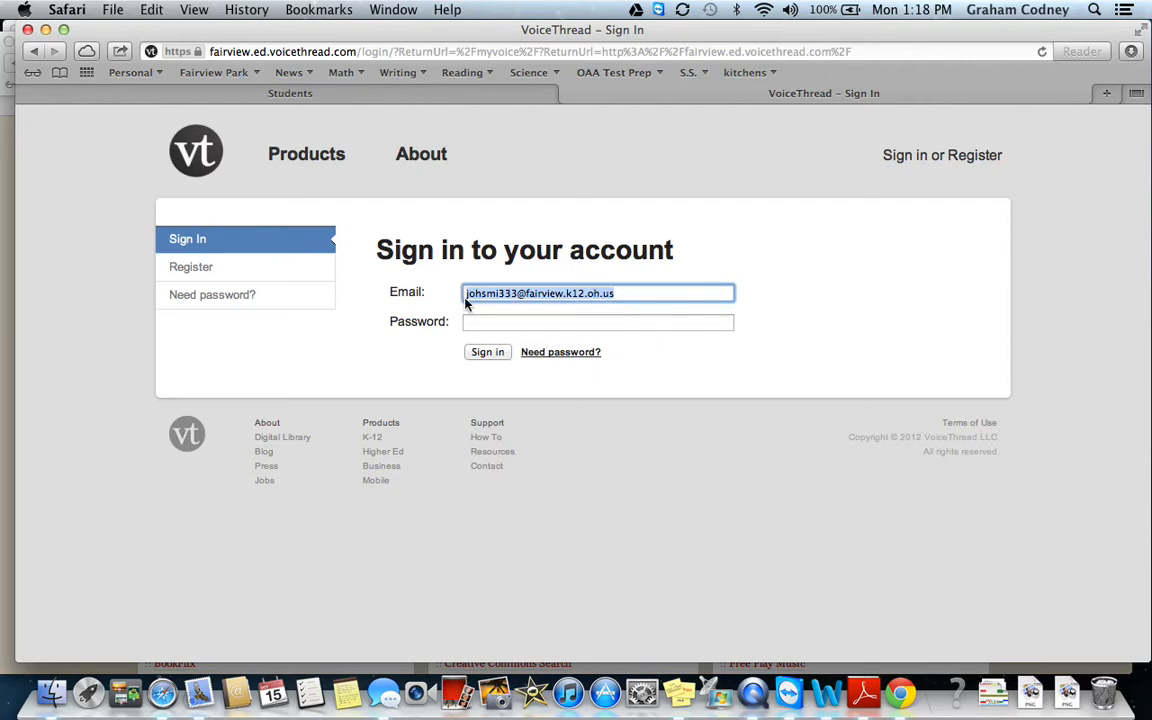
left_click(479, 322)
key("super+v")
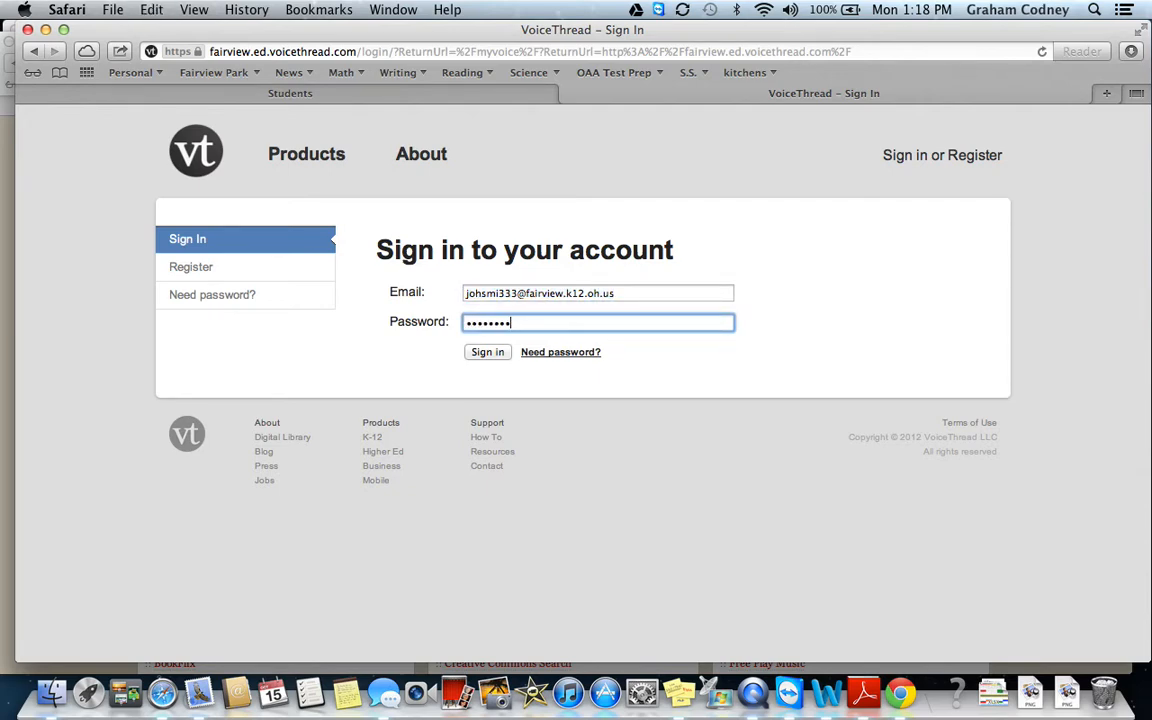
left_click(646, 287)
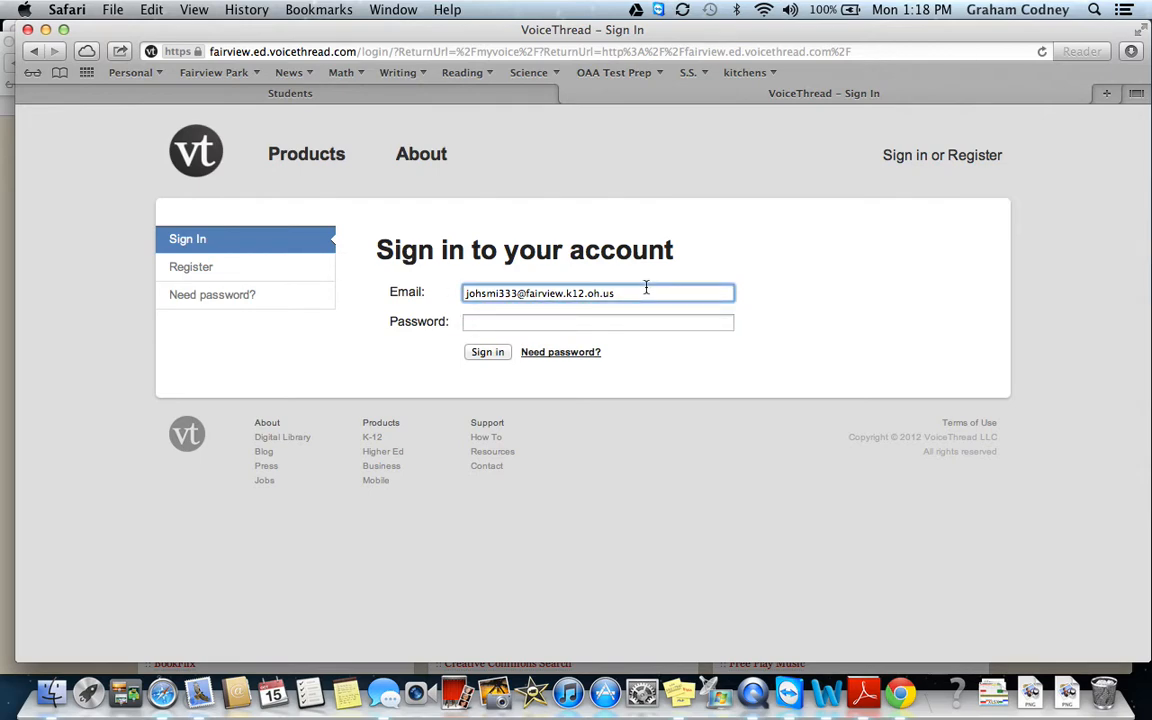
left_click_drag(519, 293, 468, 292)
key("BackSpace")
left_click(476, 322)
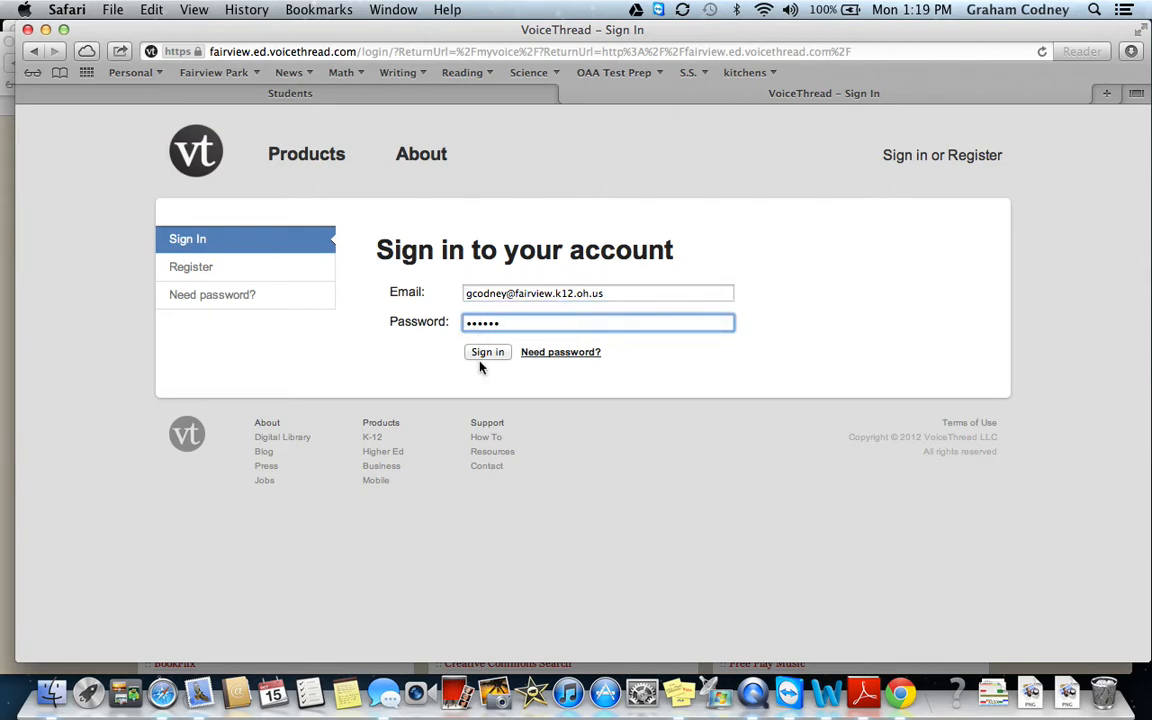
left_click(484, 355)
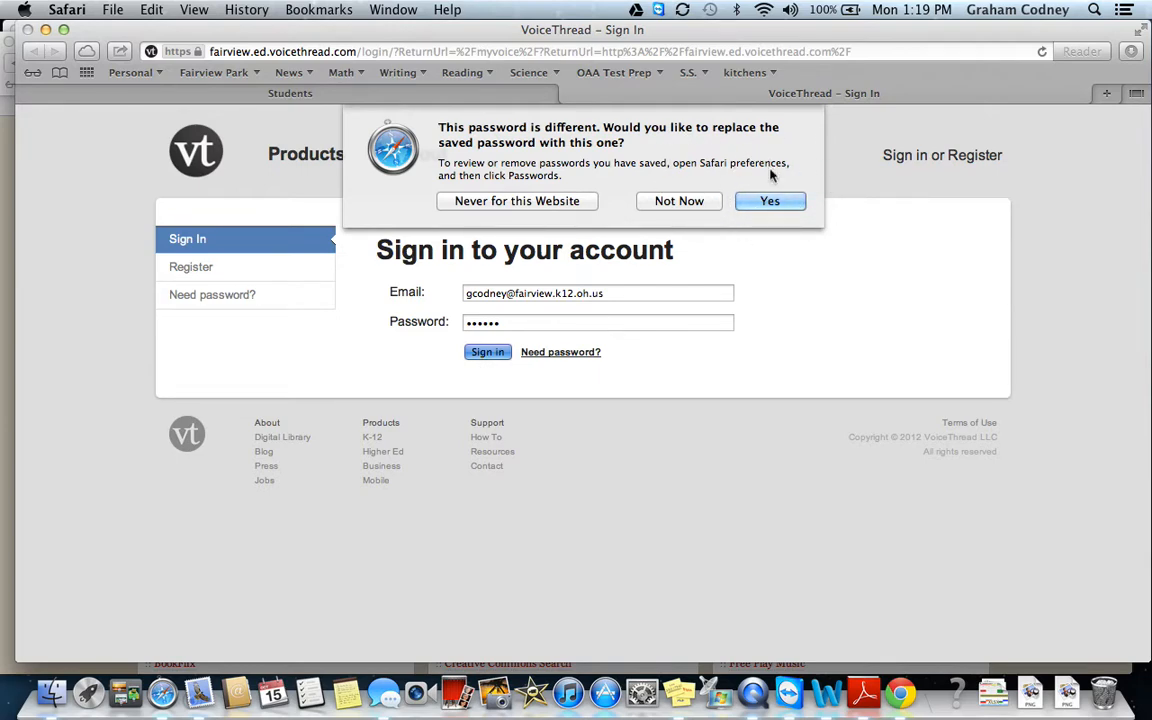
left_click(692, 203)
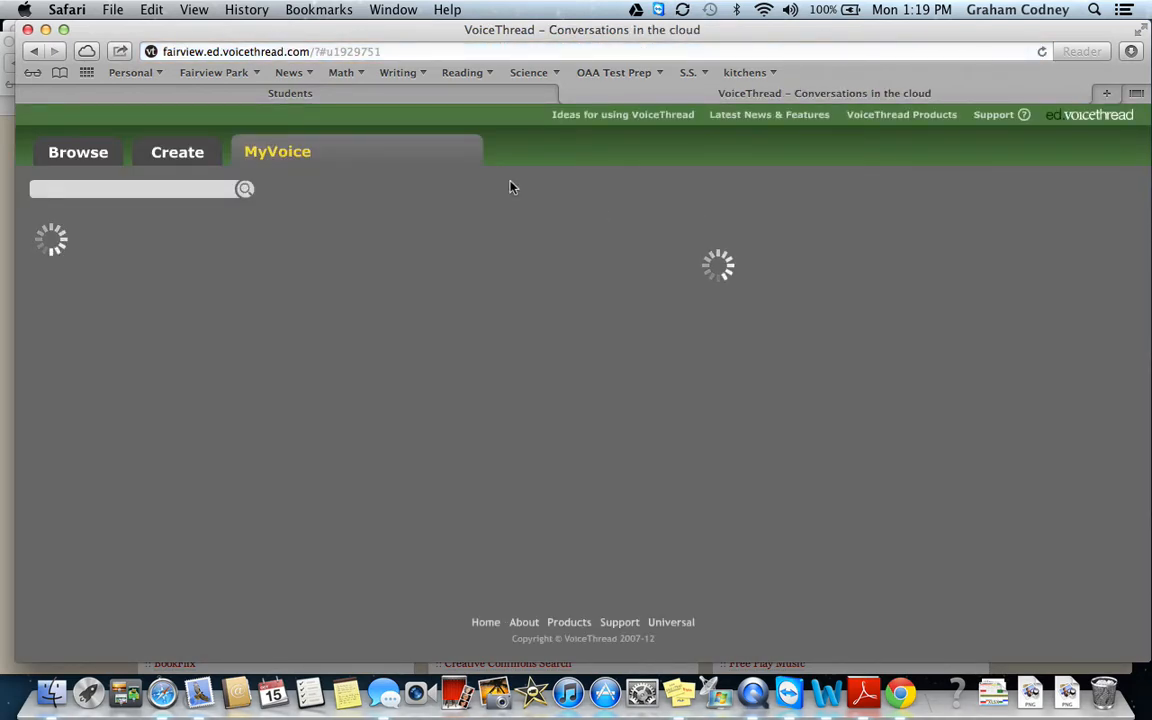
From the VoiceThread home page, choose Create in the account dropdown to reach the Upload/Comment/Share page.
key("ctrl+super+Escape")
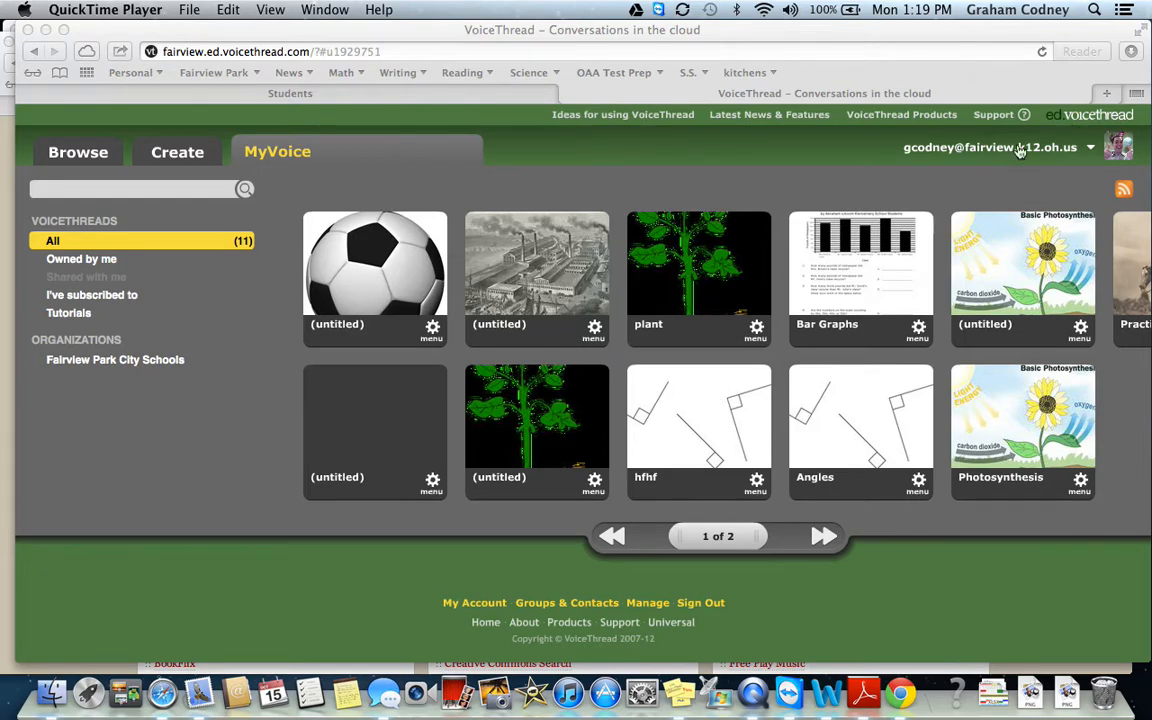
left_click(1077, 120)
left_click(1077, 120)
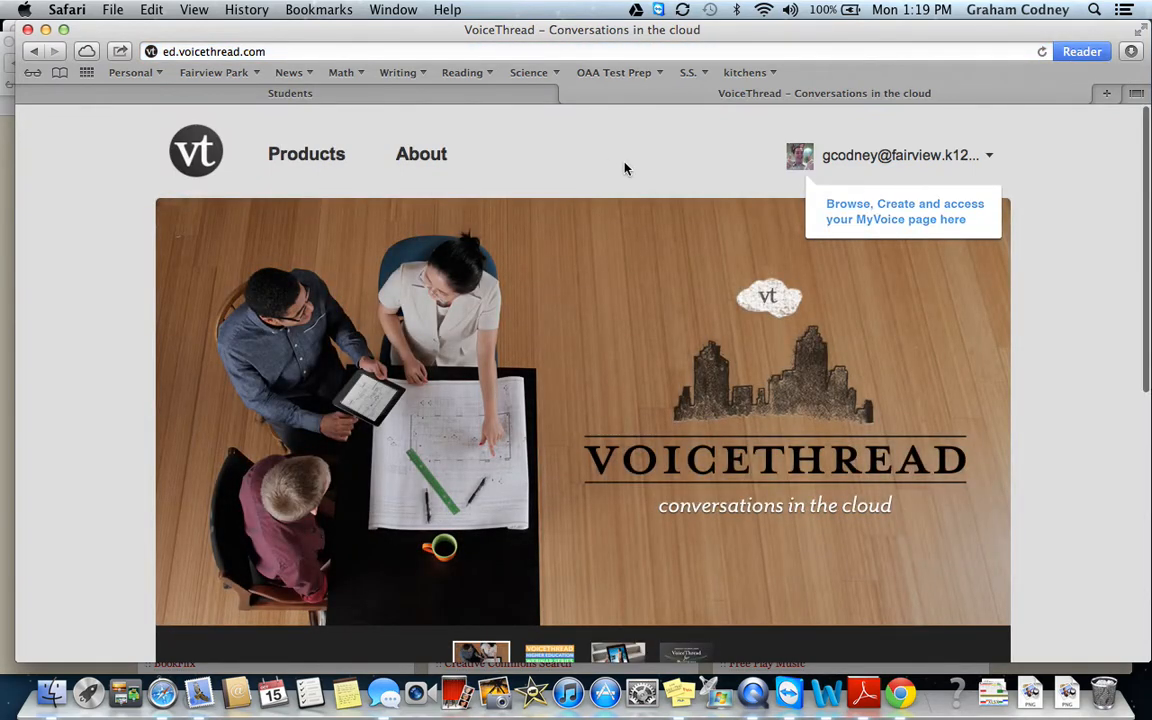
scroll(584, 230, "down", 2)
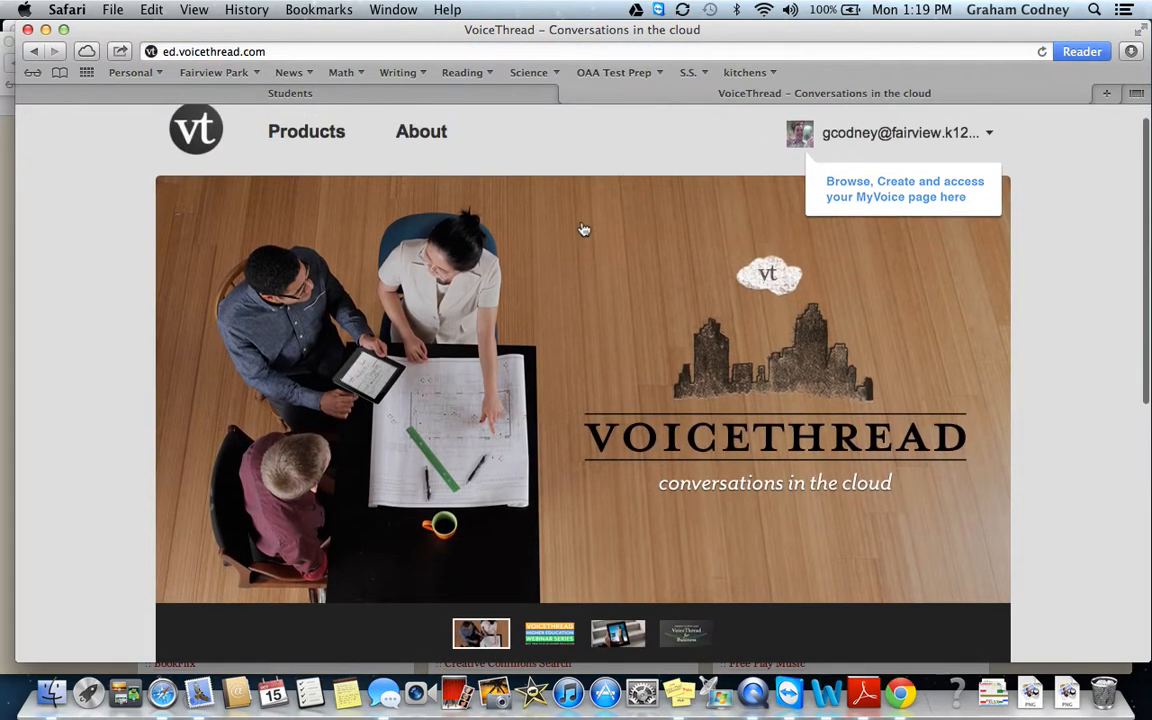
left_click(981, 134)
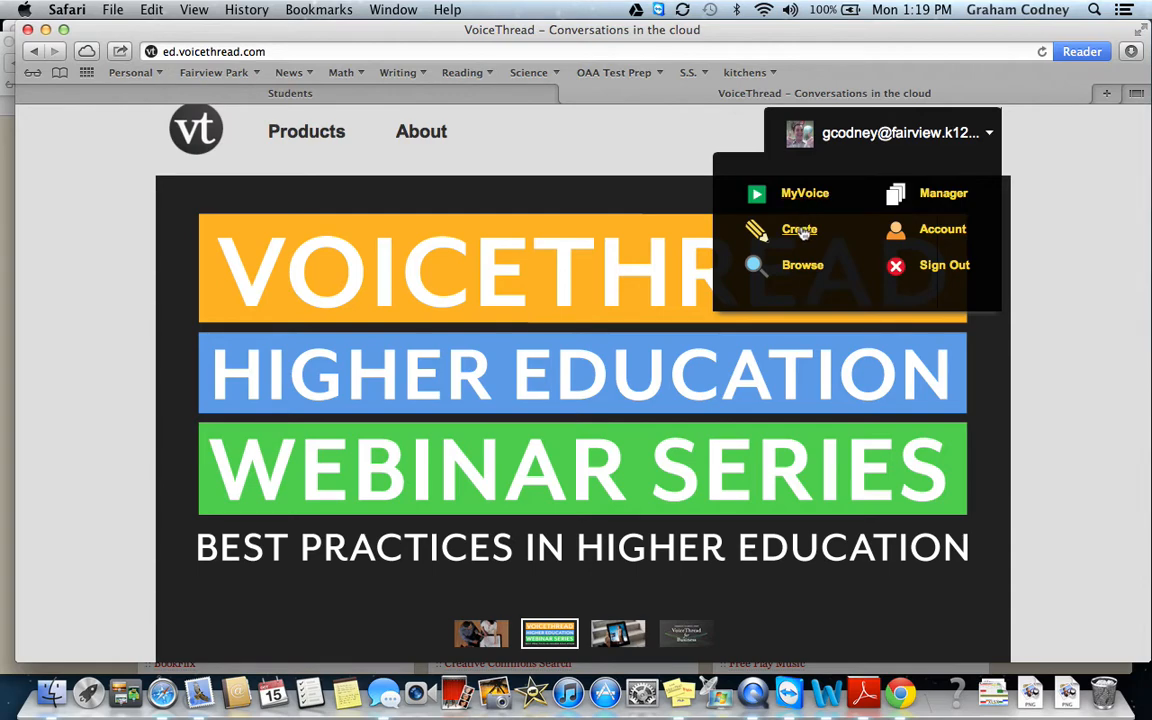
left_click(800, 229)
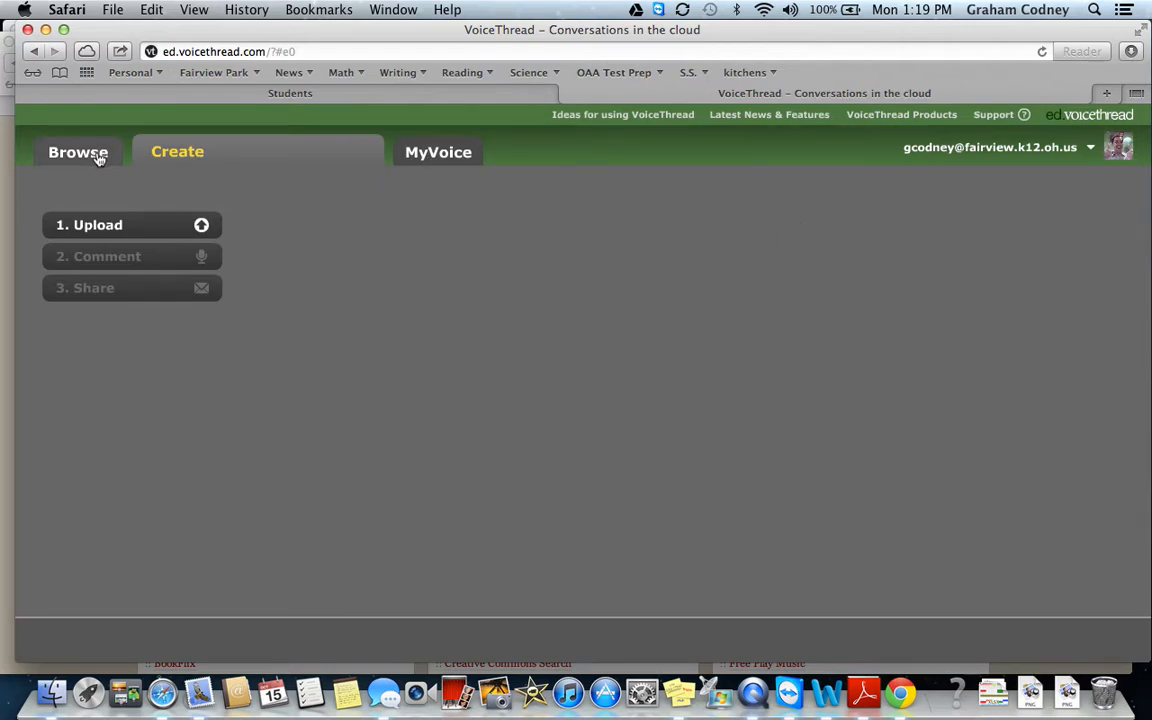
left_click(435, 154)
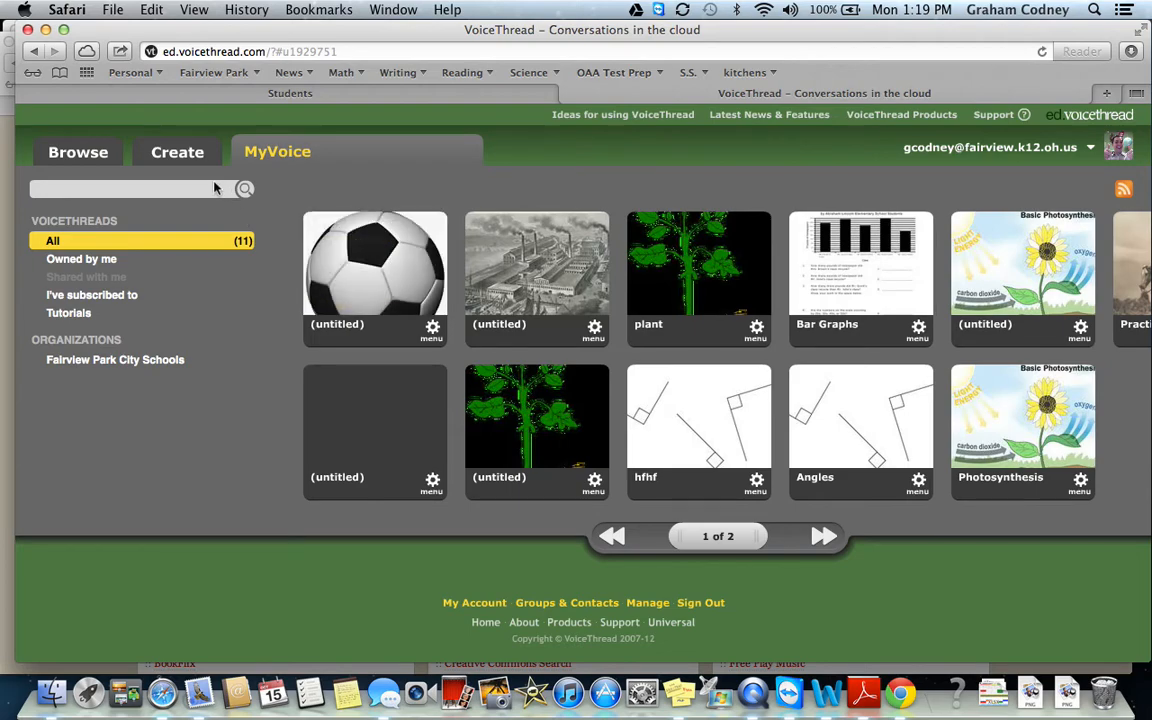
Cancel a My Computer file pick, choose URL upload instead, and open a new browser tab.
left_click(180, 153)
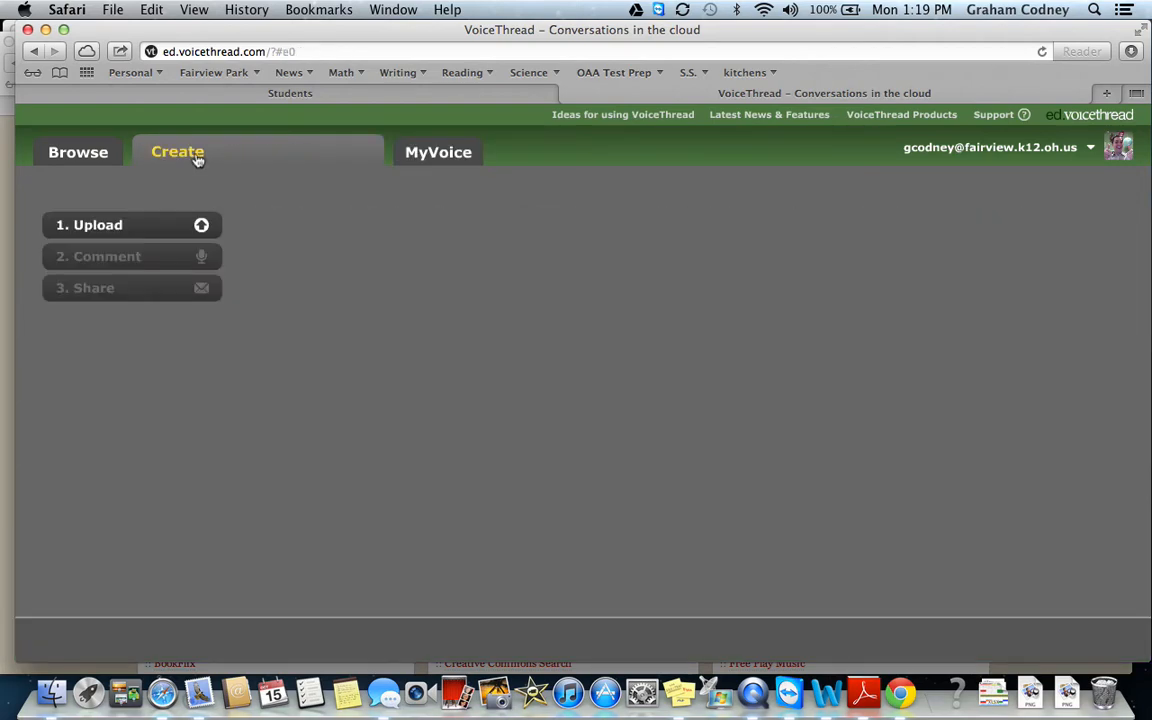
left_click(158, 224)
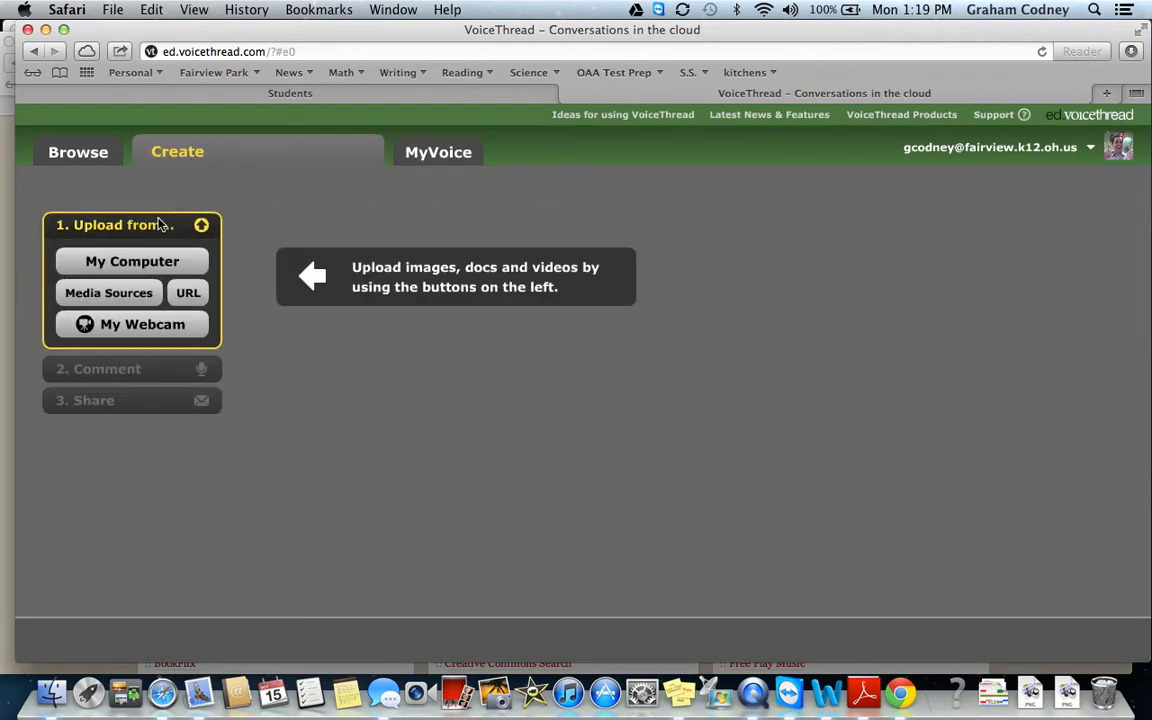
left_click(124, 266)
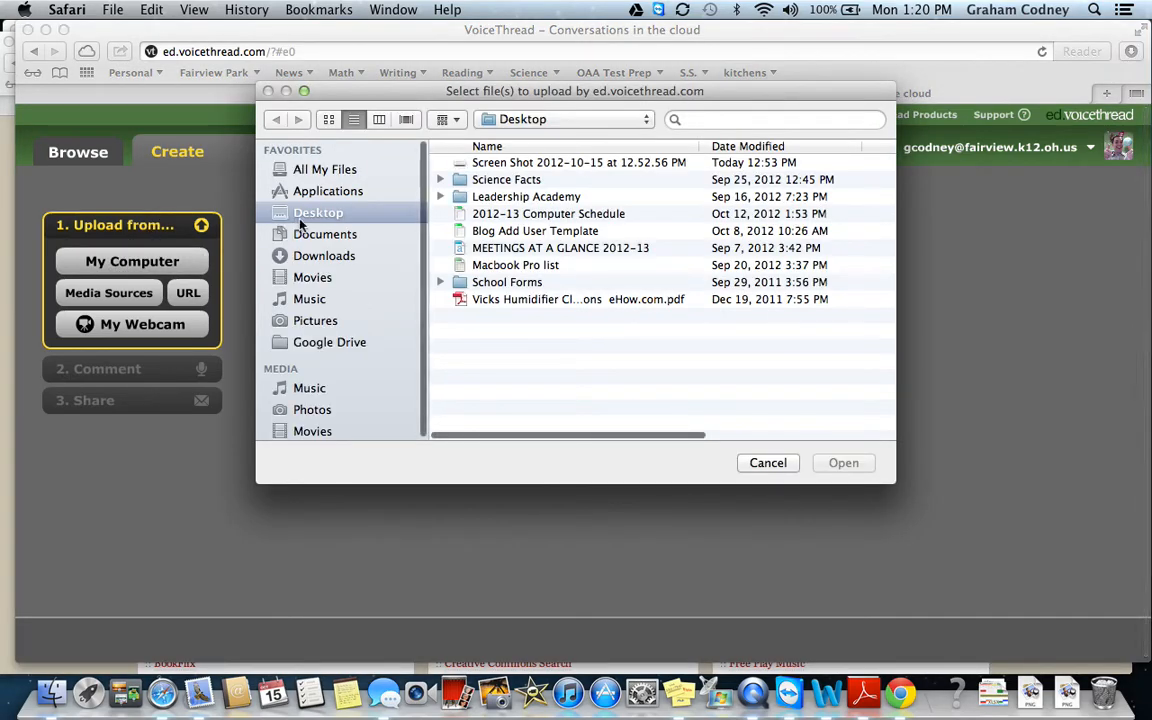
left_click(316, 235)
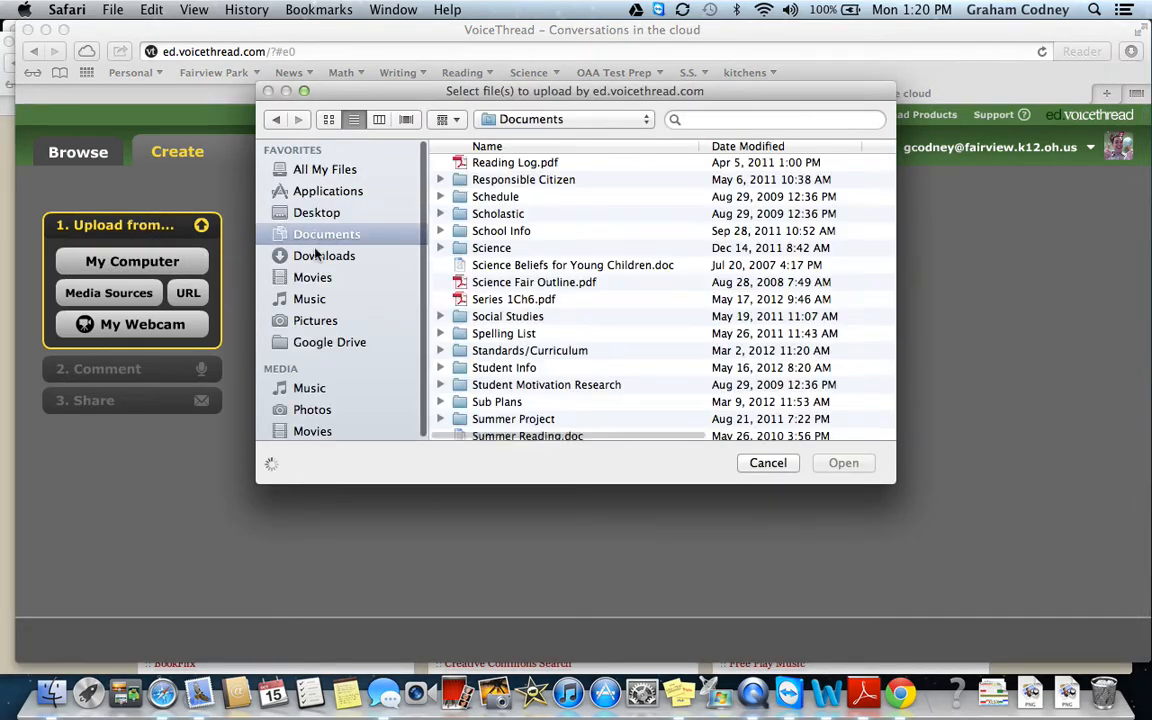
left_click(316, 256)
left_click(318, 321)
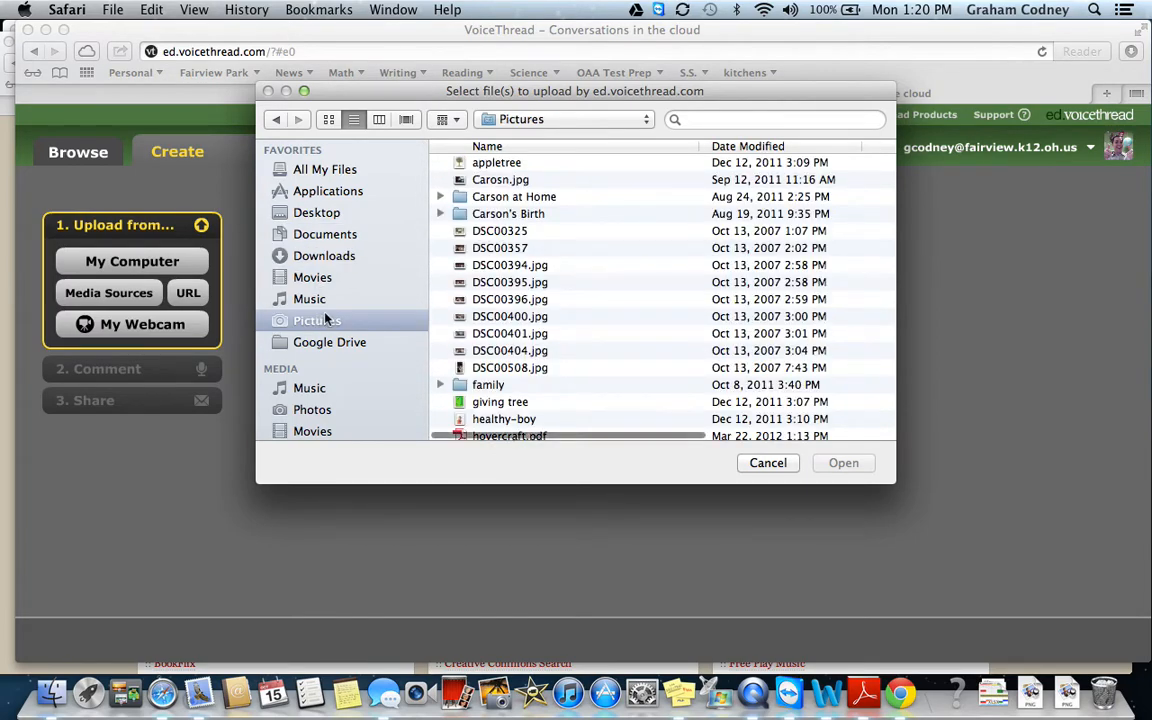
left_click(768, 462)
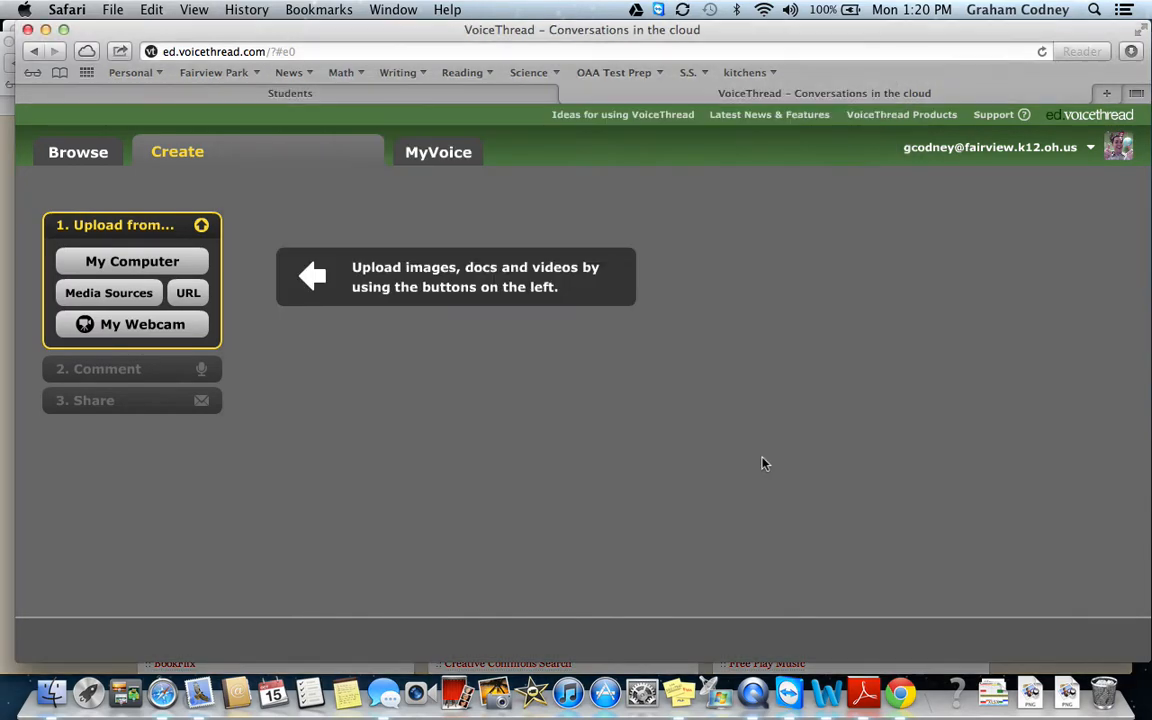
left_click(187, 293)
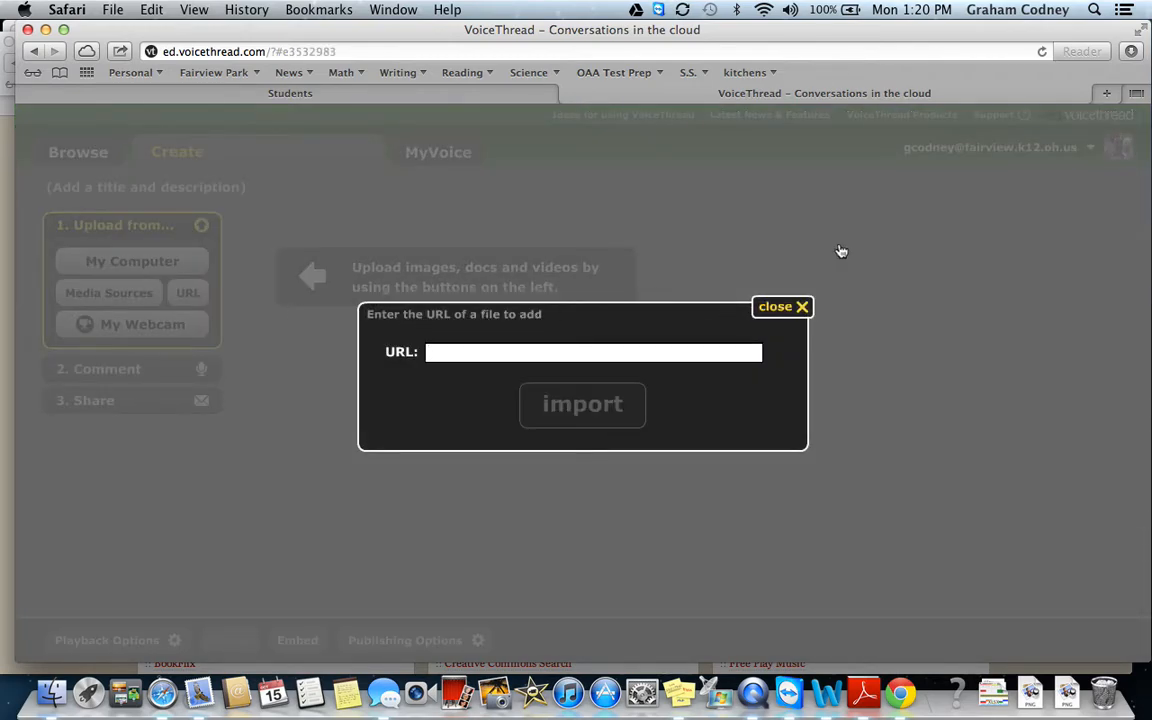
left_click(1104, 94)
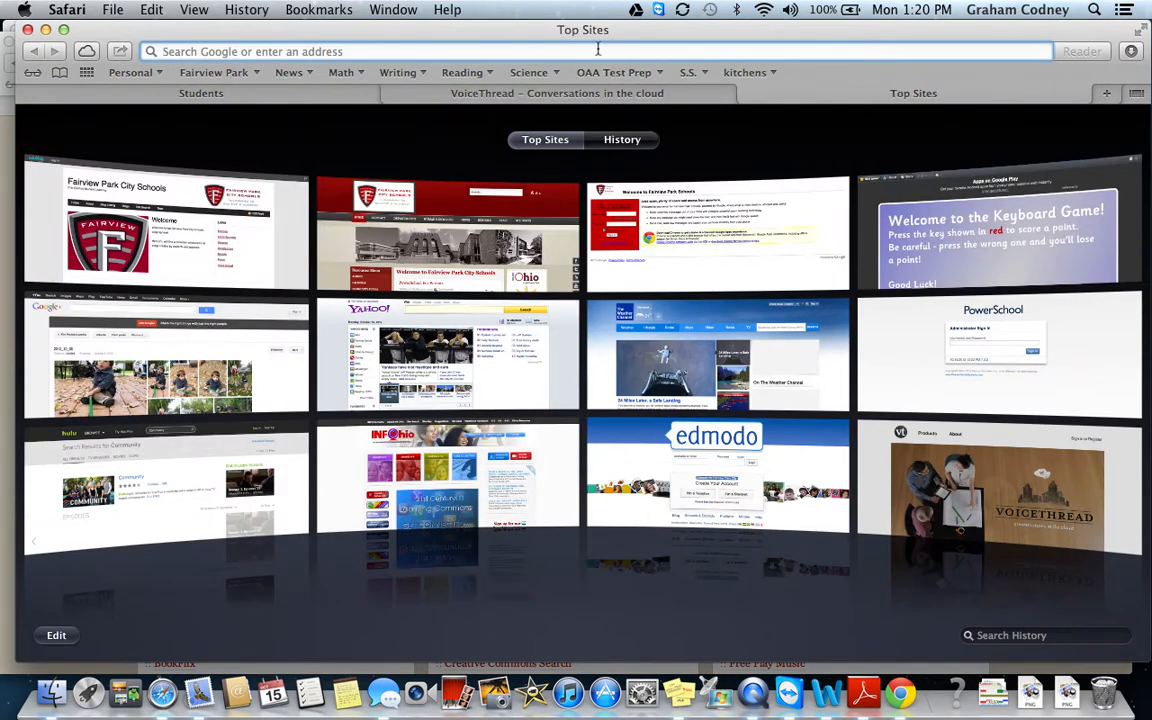
Search Google Images for 'soccer', open the grassy soccer.gif at full size, and select its URL.
type("soccer")
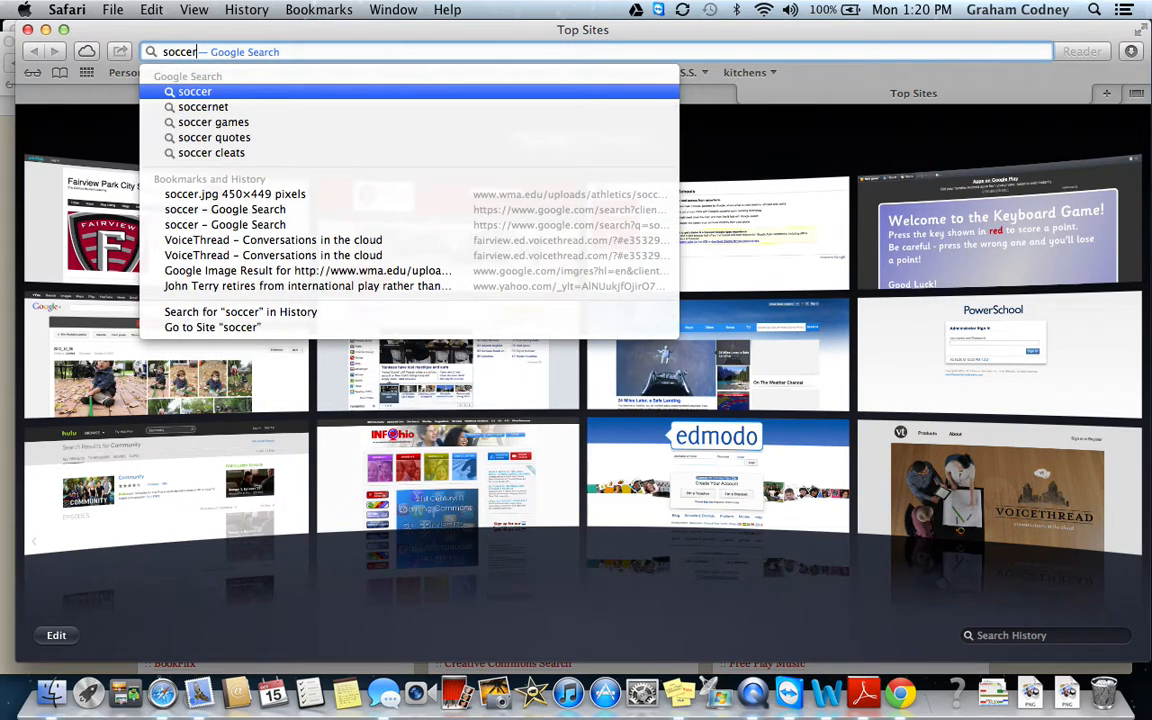
key("Return")
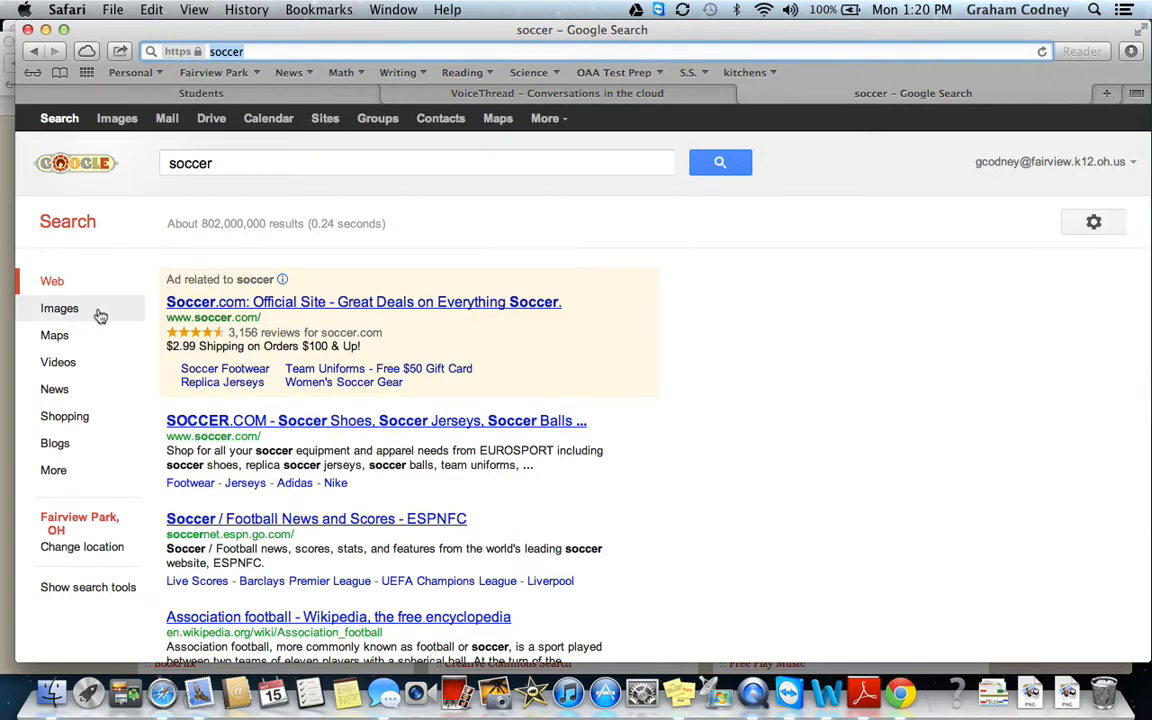
left_click(80, 314)
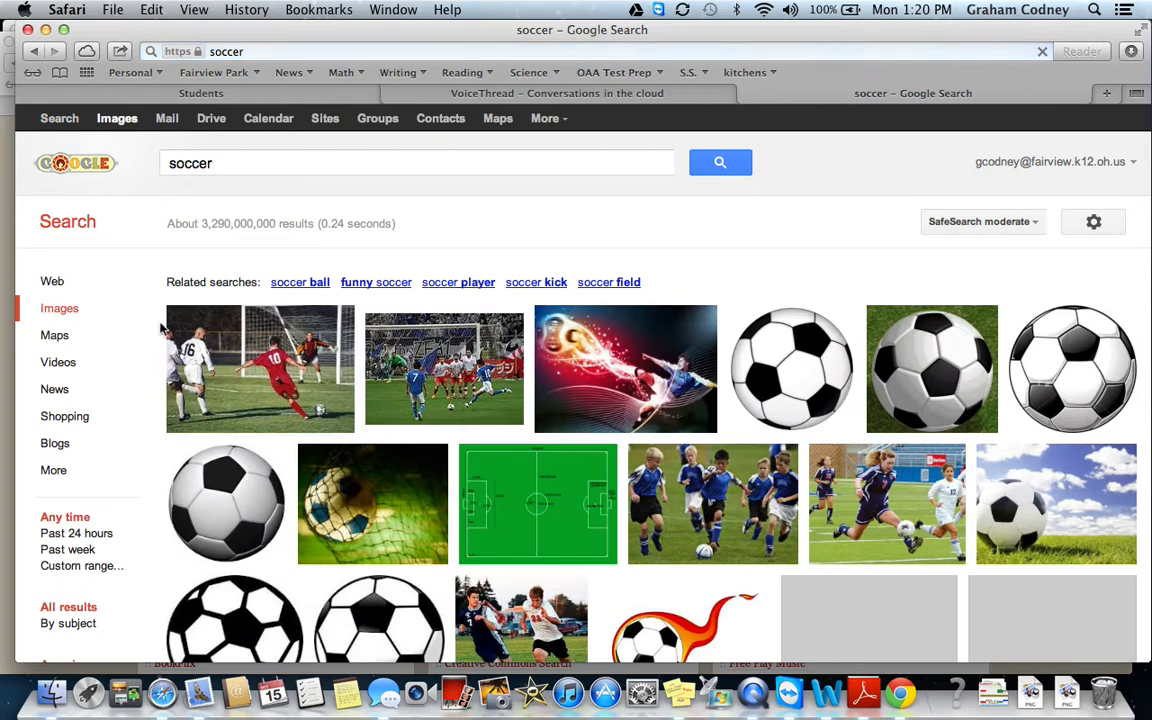
mouse_move(193, 420)
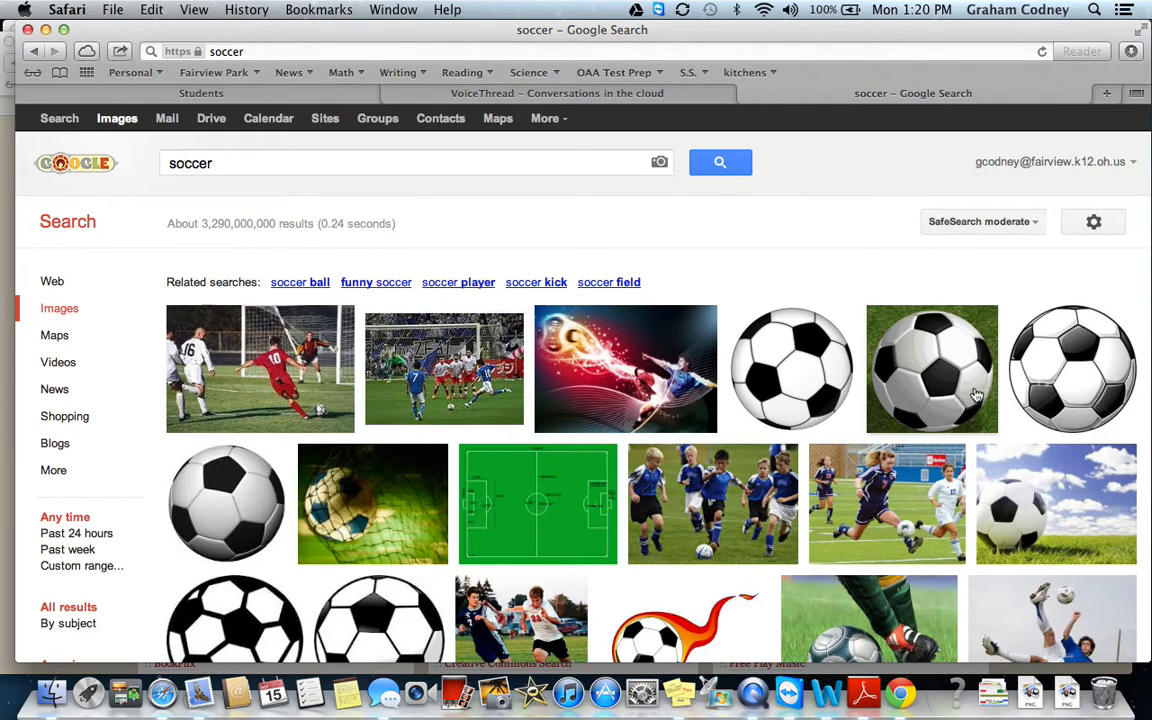
left_click(908, 368)
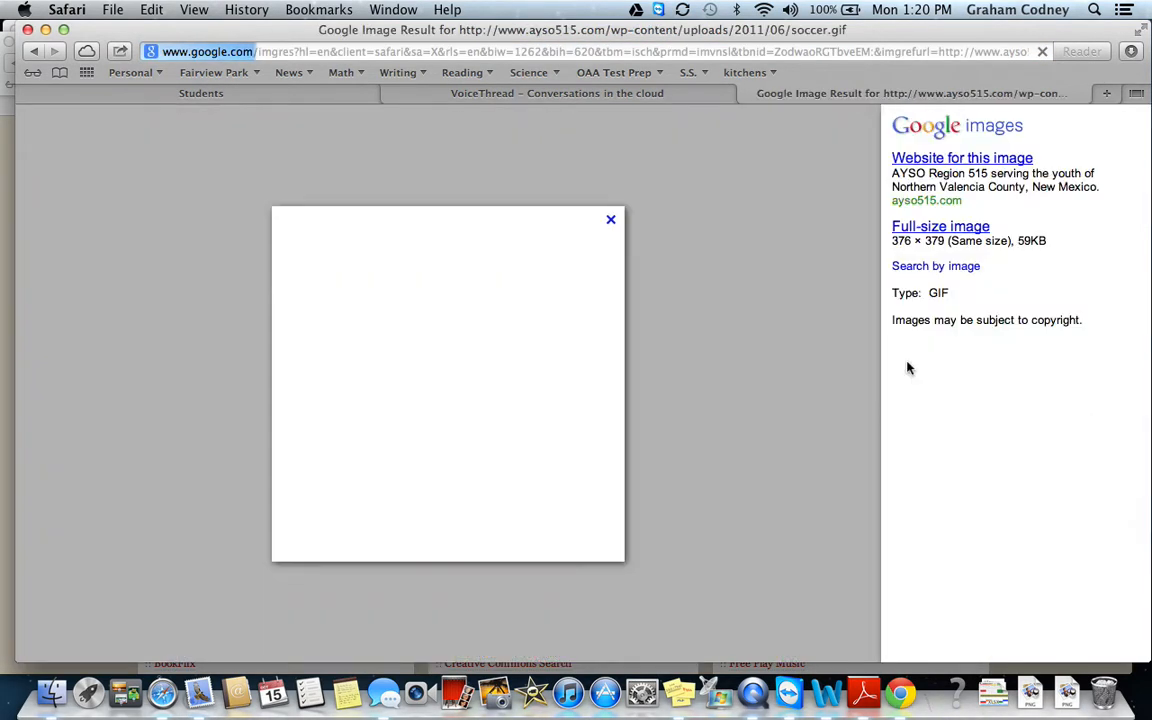
left_click(940, 227)
left_click(452, 51)
key("super+c")
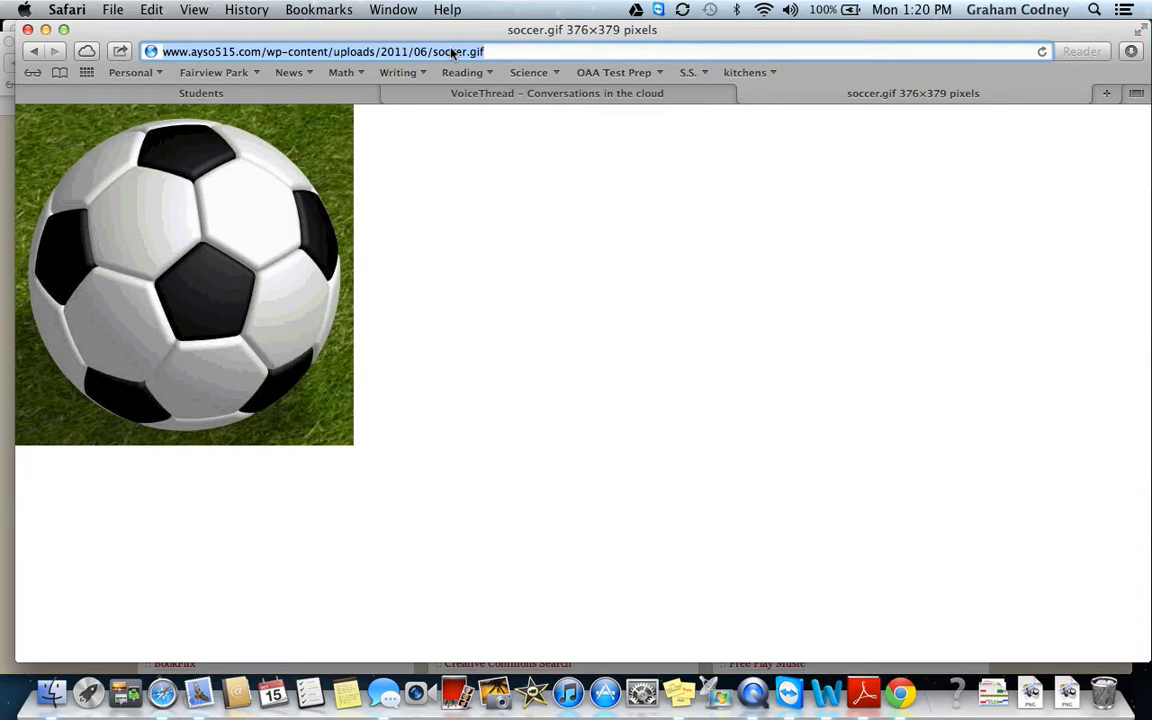
Paste the soccer.gif address into VoiceThread's URL box and import it as the first slide.
left_click(490, 94)
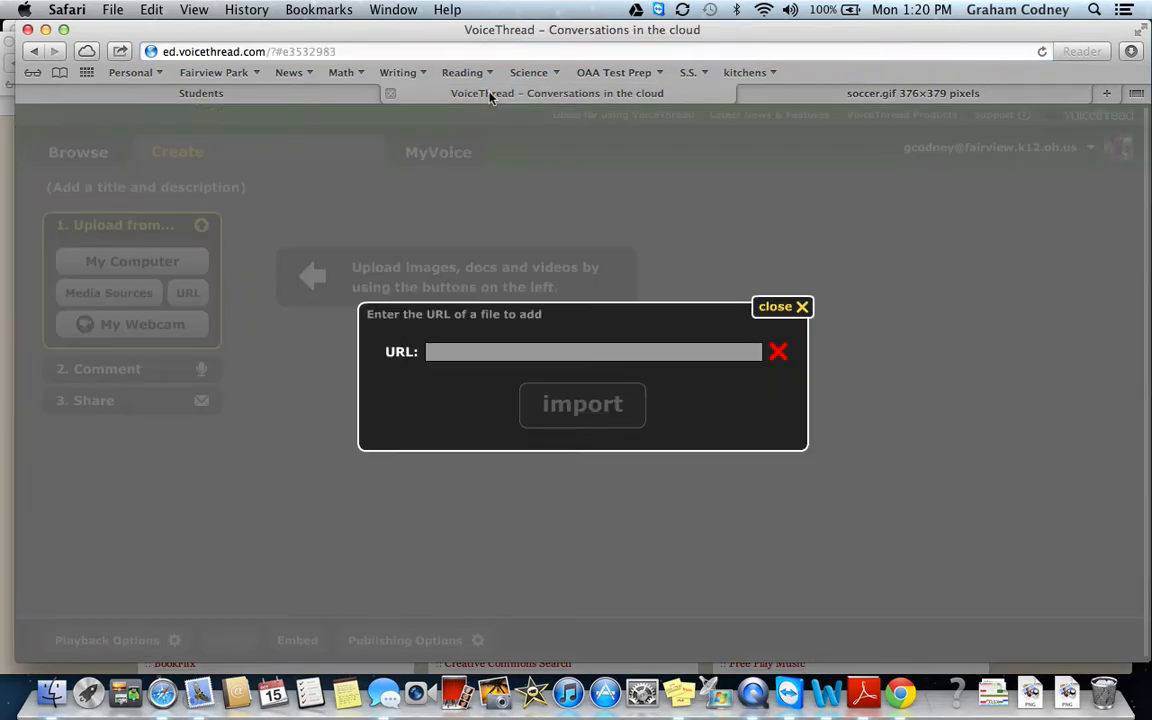
left_click(438, 354)
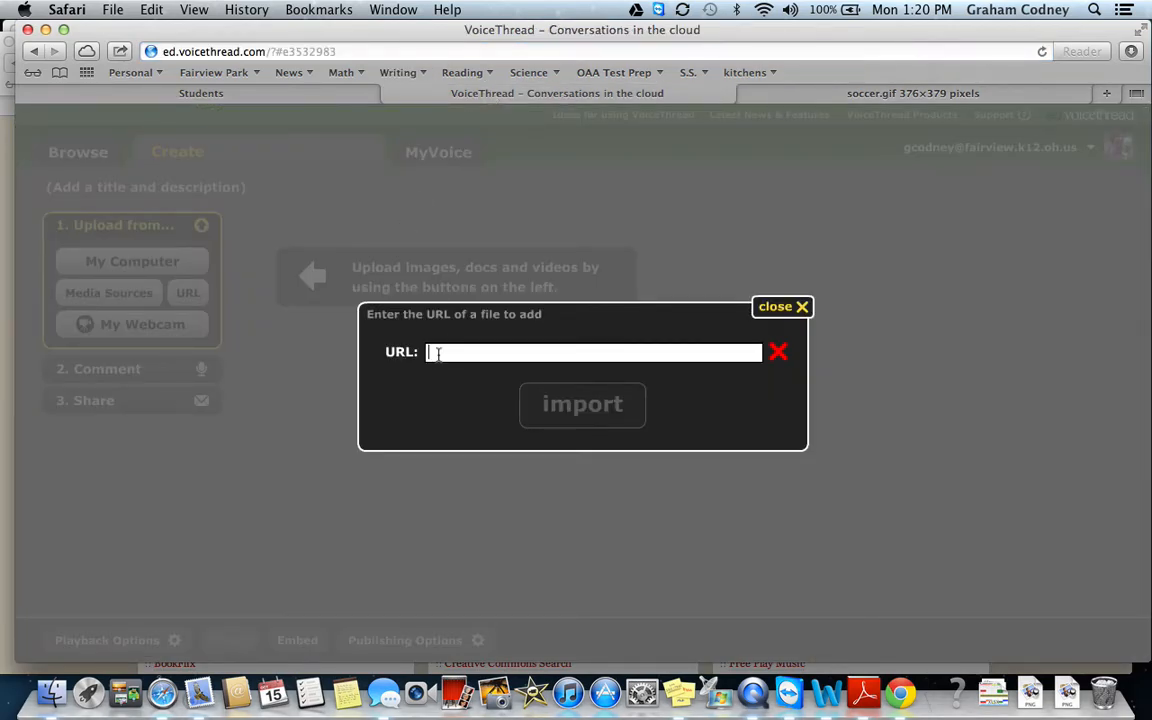
key("super+v")
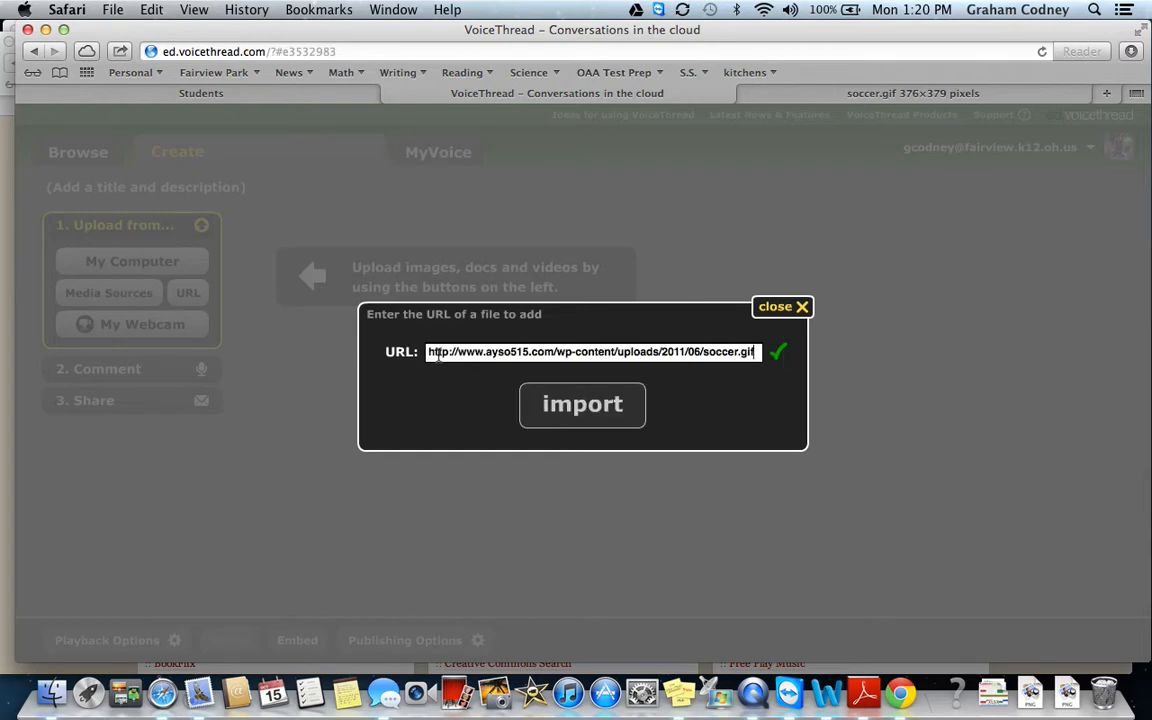
left_click(575, 405)
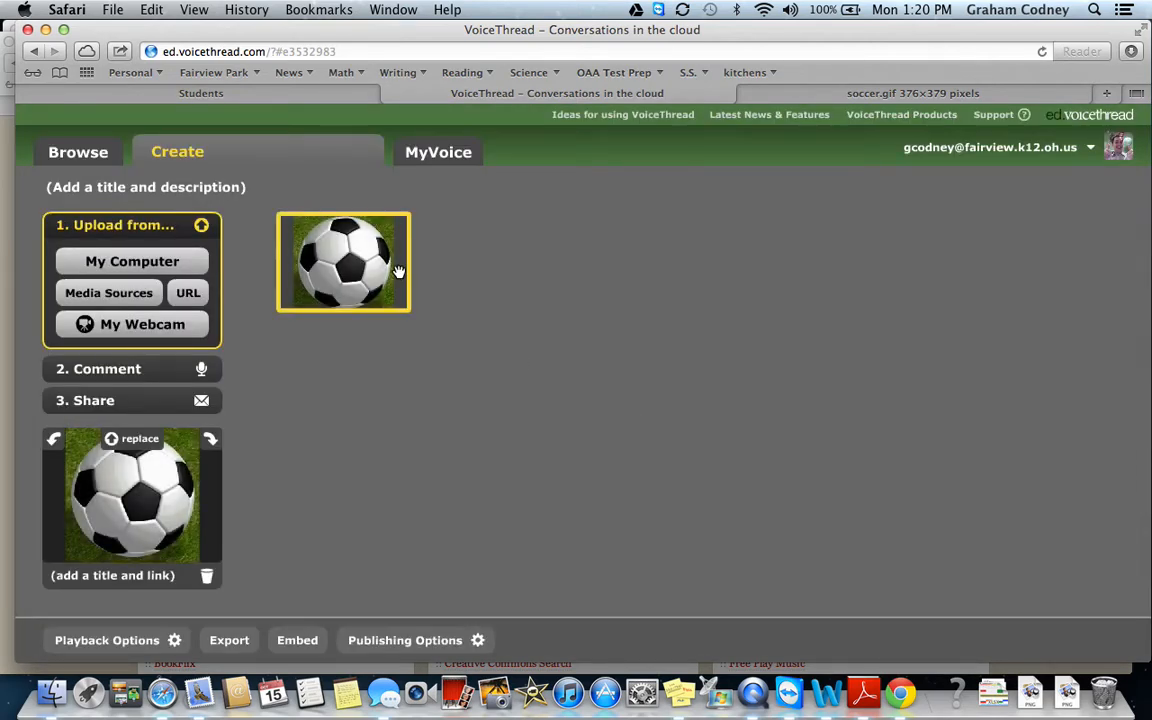
left_click(187, 294)
Try an address-bar search for 'baseba', then go back to the soccer image result page.
left_click(829, 98)
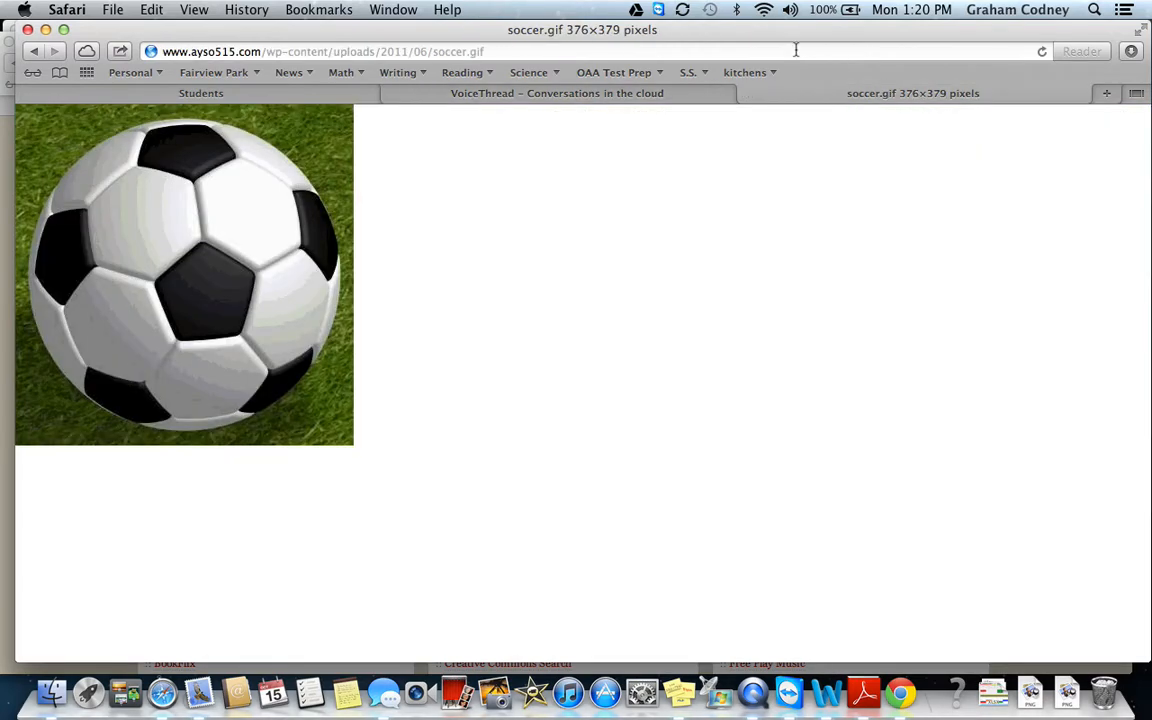
left_click(747, 46)
type("baseballcrank.com")
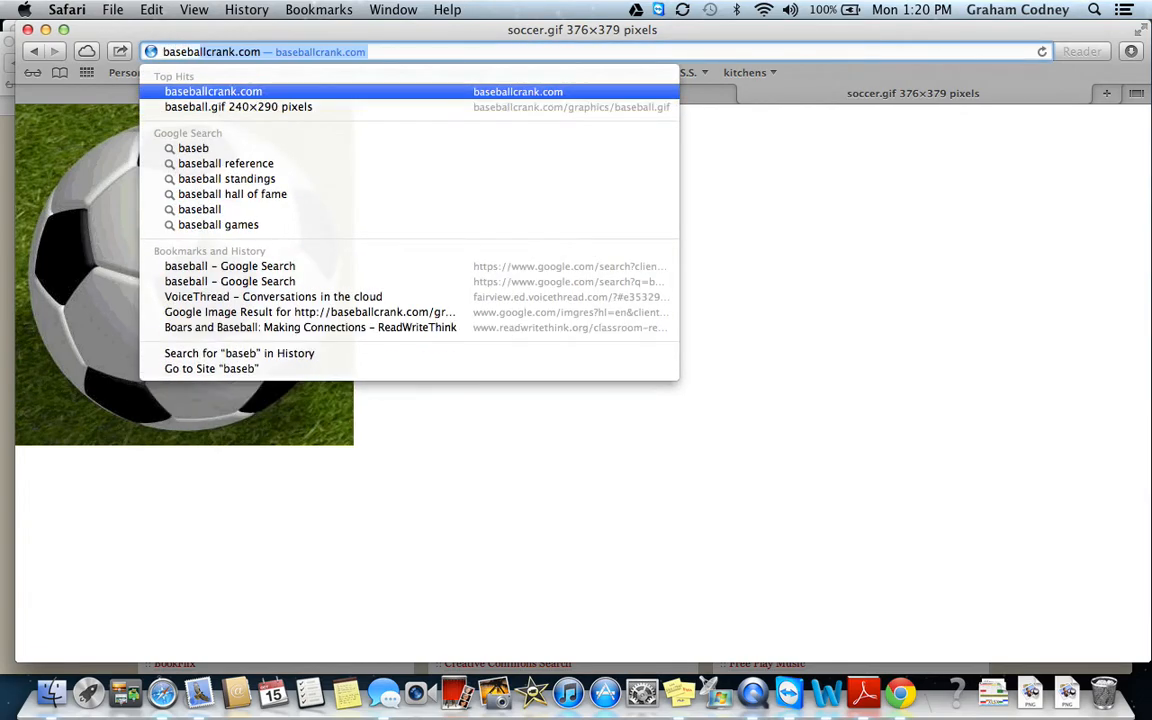
key("Return")
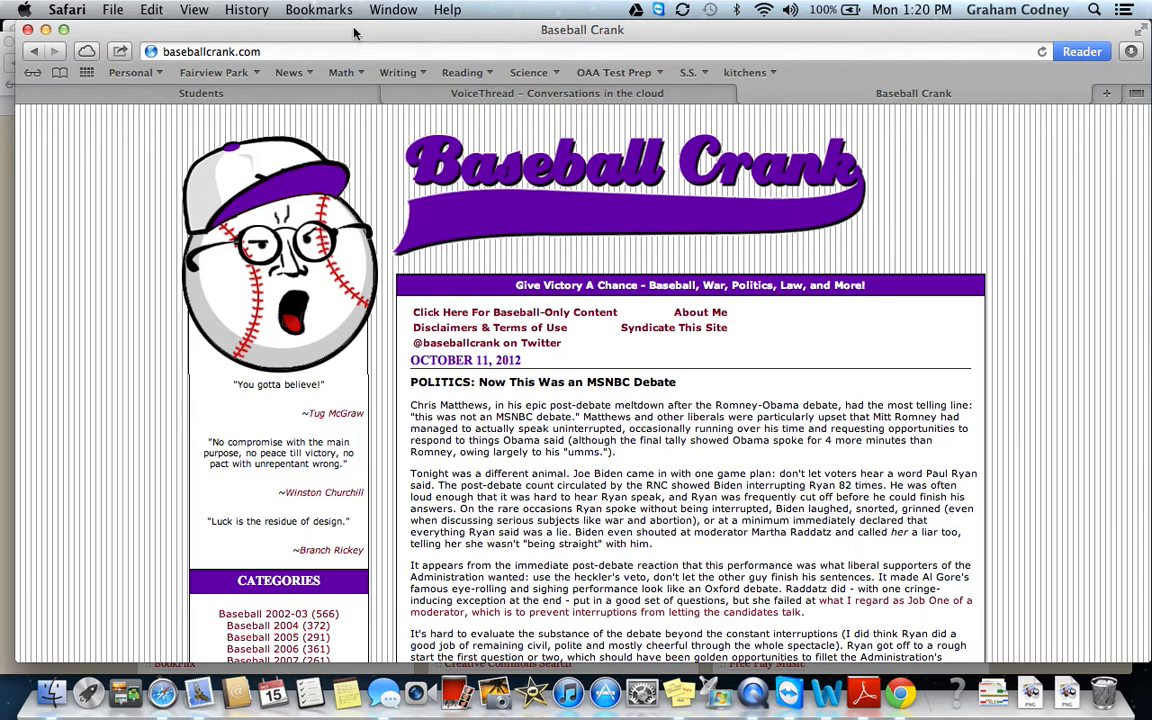
left_click(35, 52)
left_click(35, 52)
Search Google Images for 'baseball', open the pick-off photo at full size, and select its URL.
left_click(511, 51)
type("baseball")
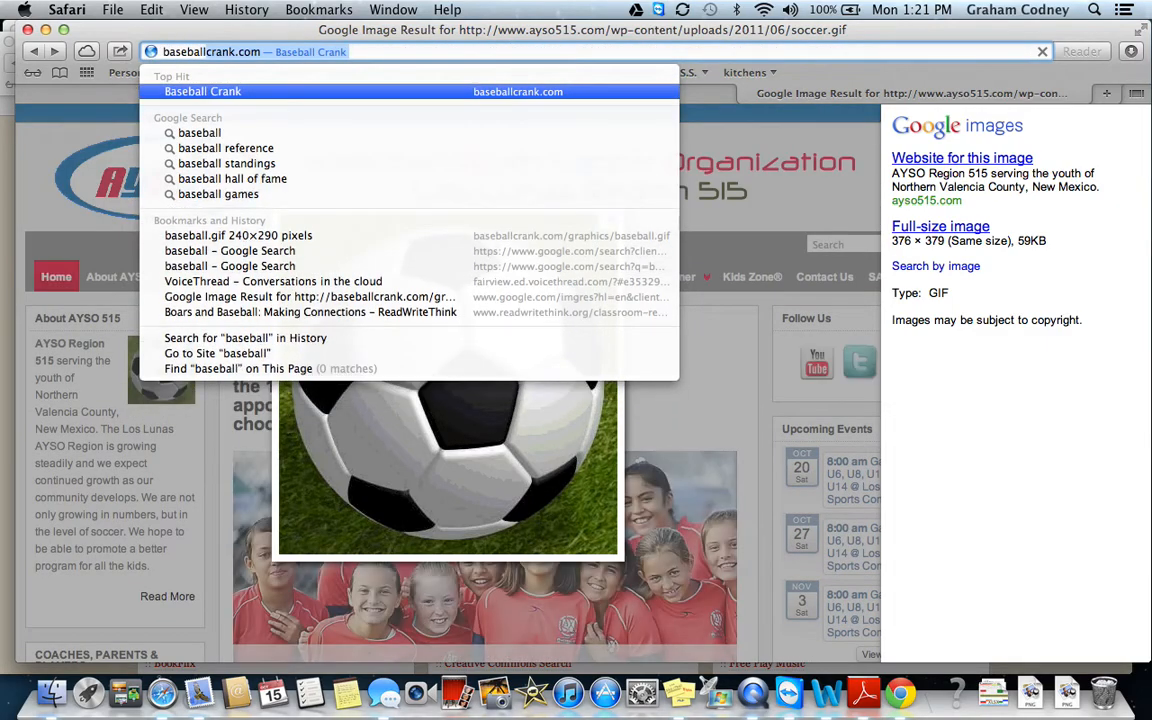
key("BackSpace")
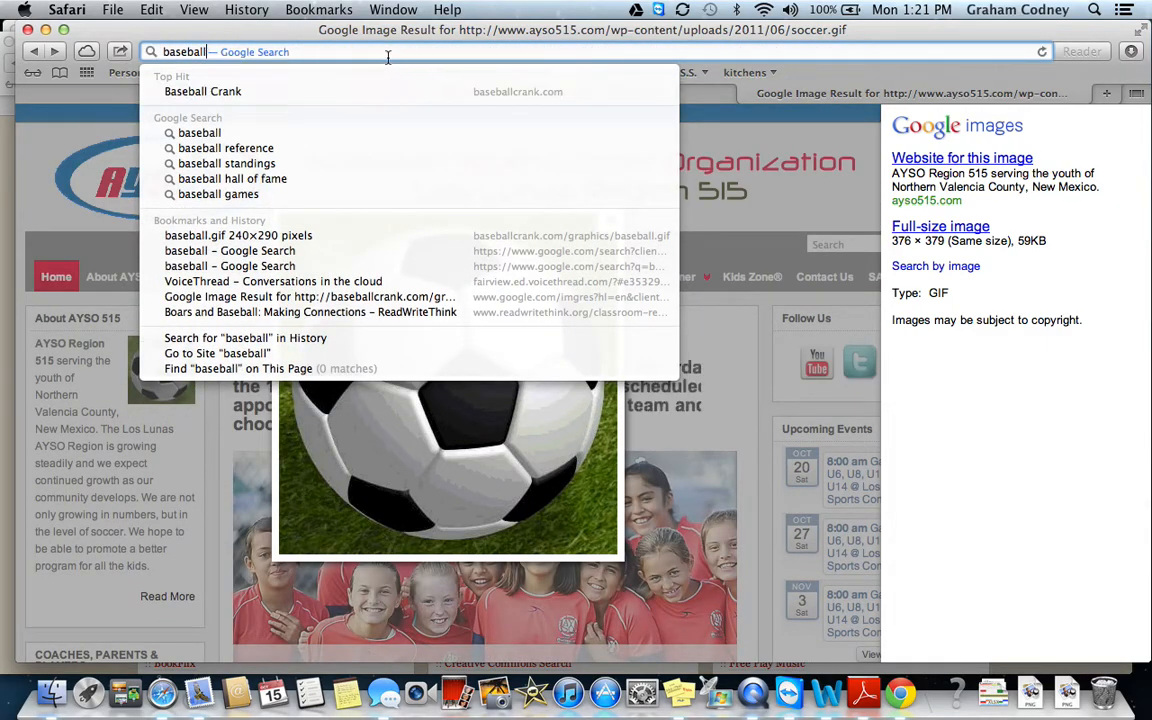
key("Return")
left_click(64, 307)
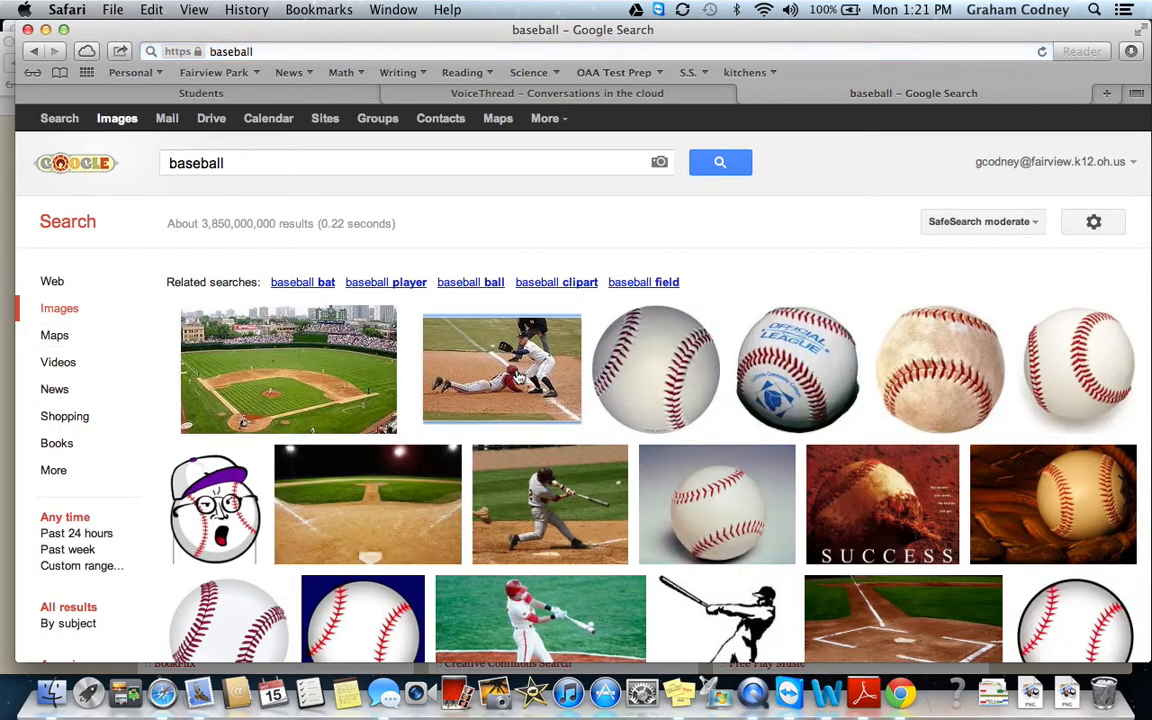
left_click(519, 378)
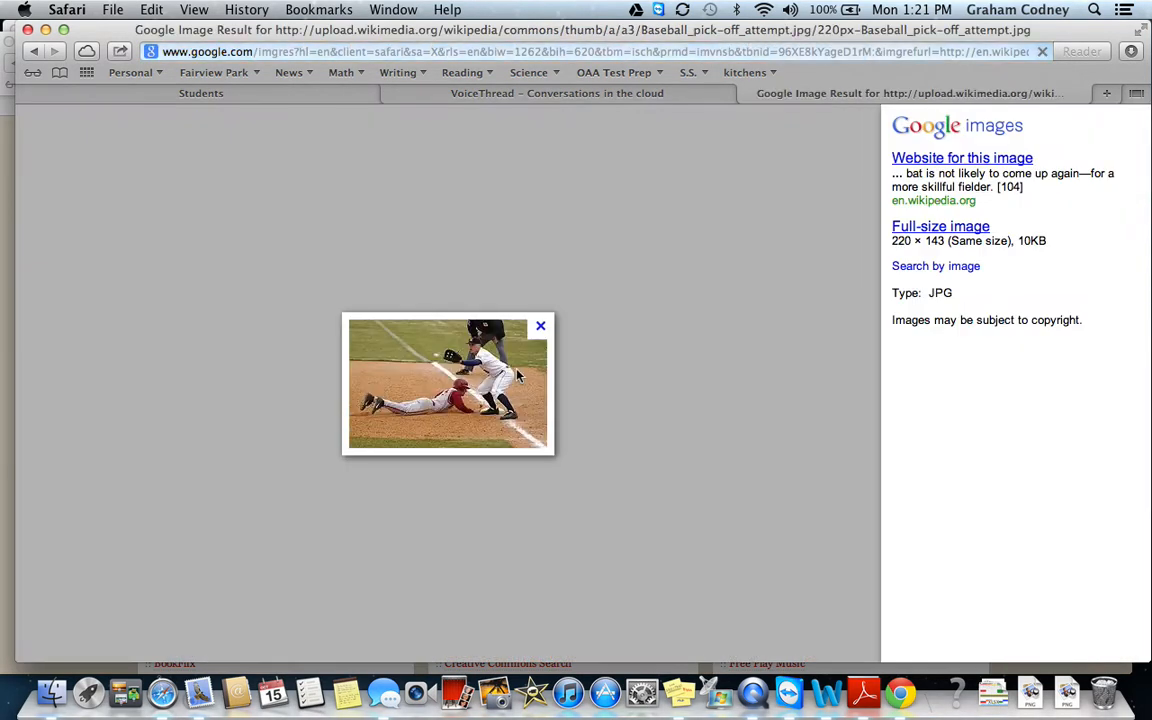
left_click(982, 231)
left_click(452, 51)
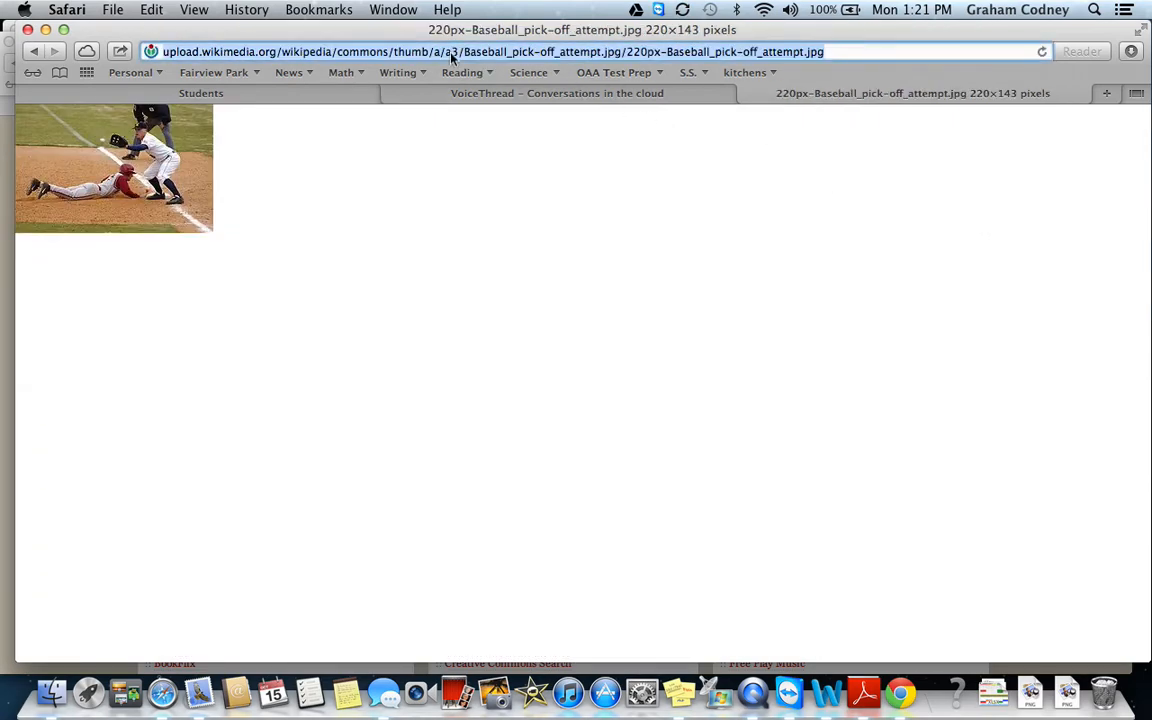
left_click(477, 97)
Paste the Baseball_pick-off_attempt.jpg address and import it as the second slide.
left_click(476, 356)
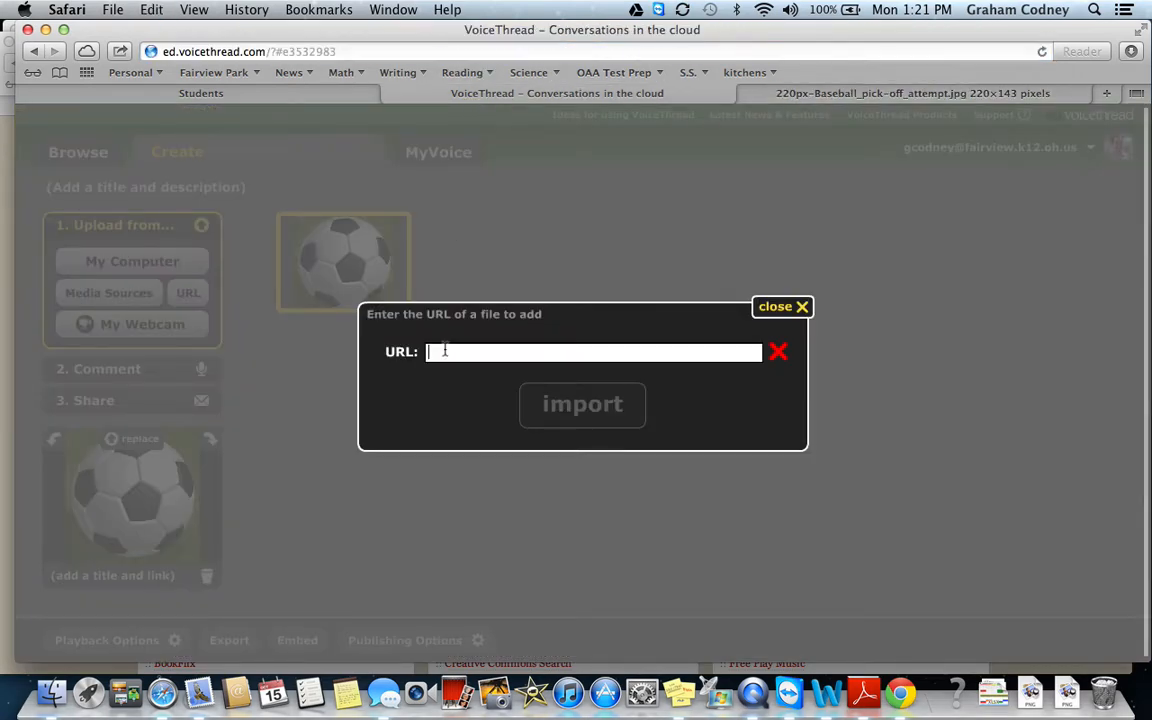
key("super+v")
left_click(577, 408)
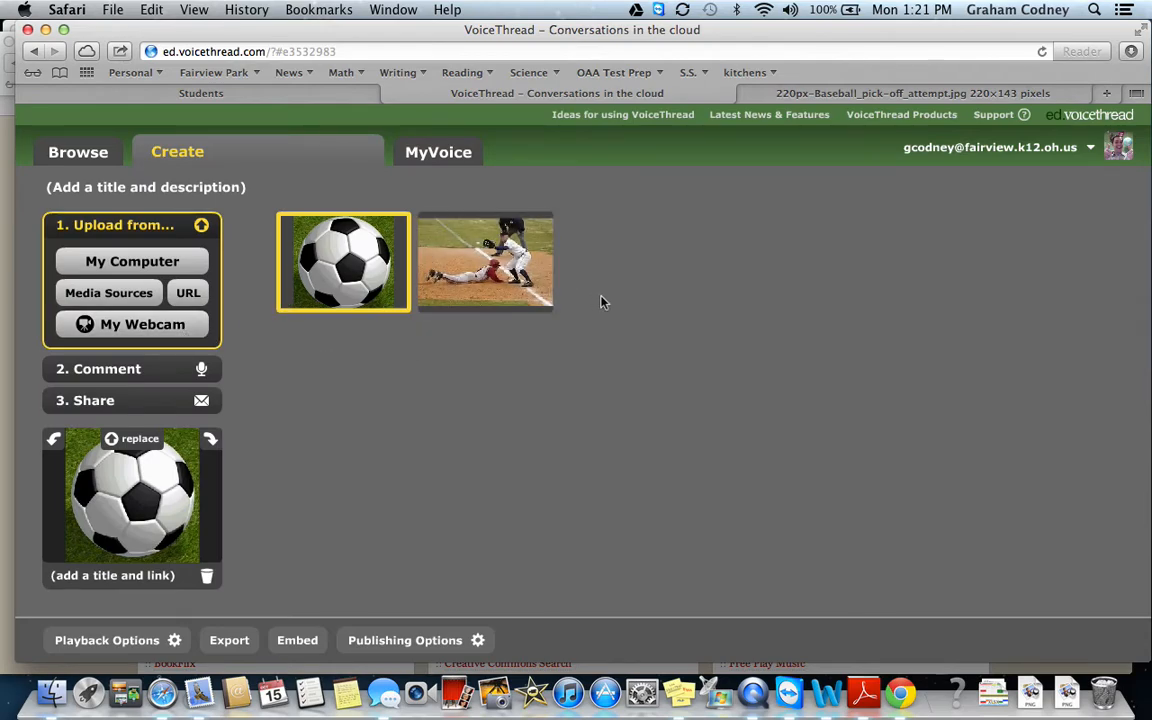
left_click(176, 331)
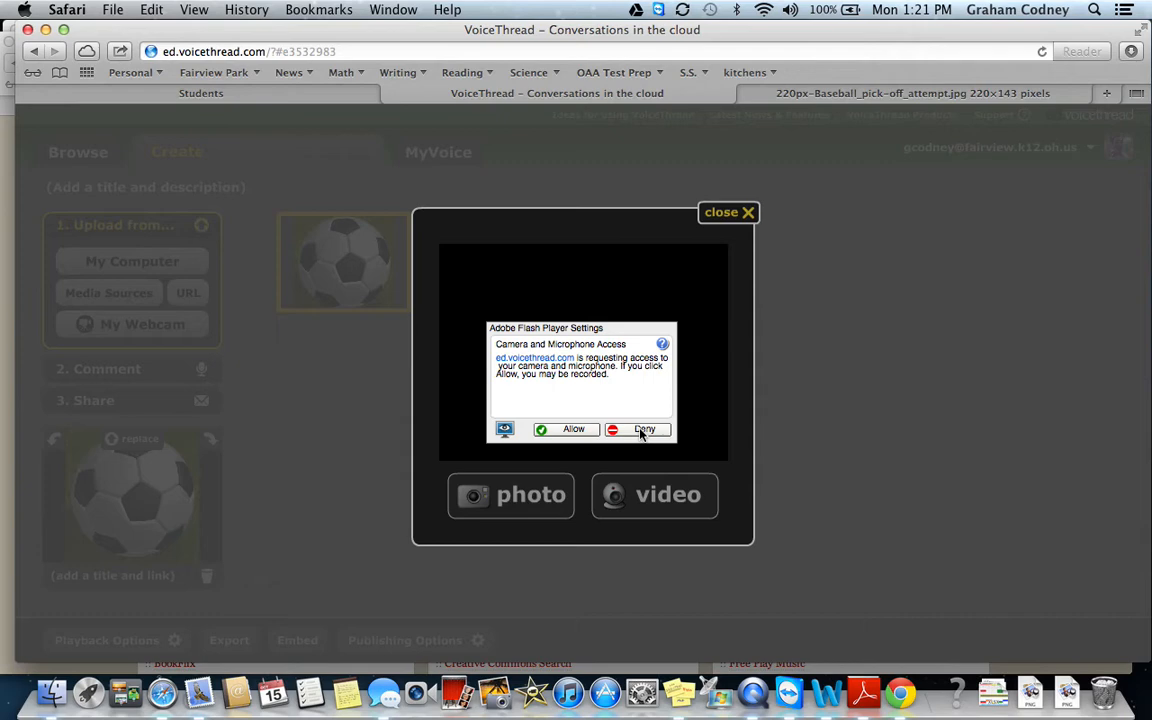
Allow camera access and snap a webcam photo of the presenter as the third slide.
left_click(562, 428)
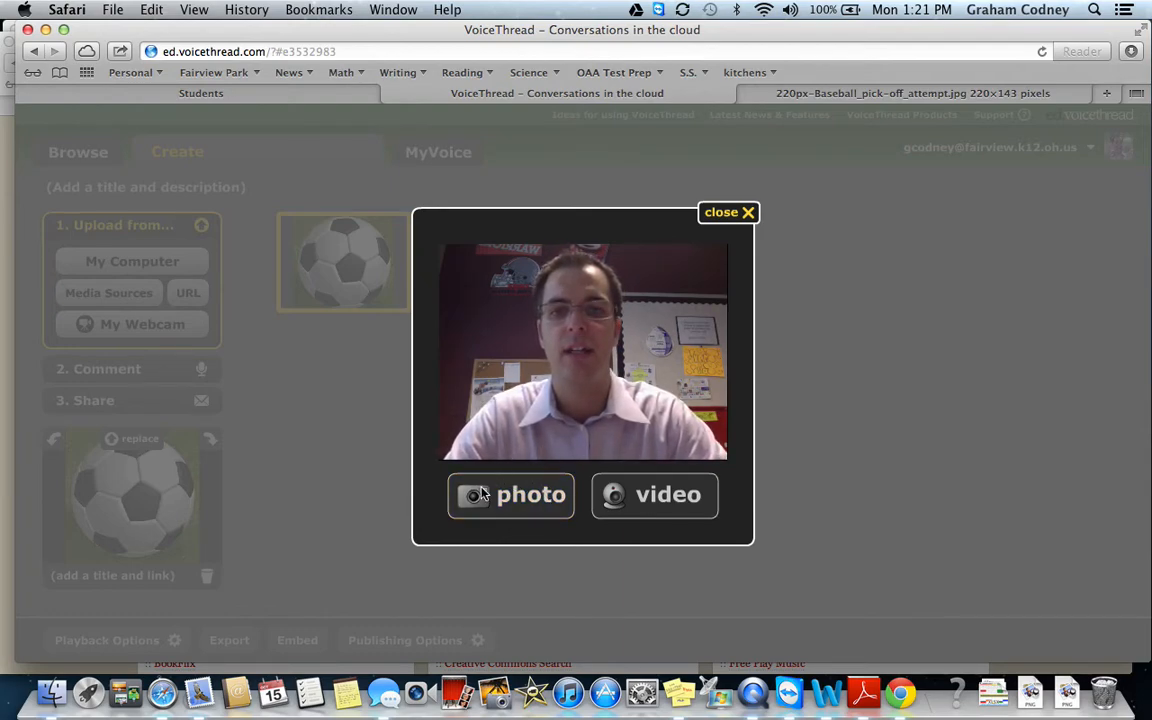
left_click(508, 497)
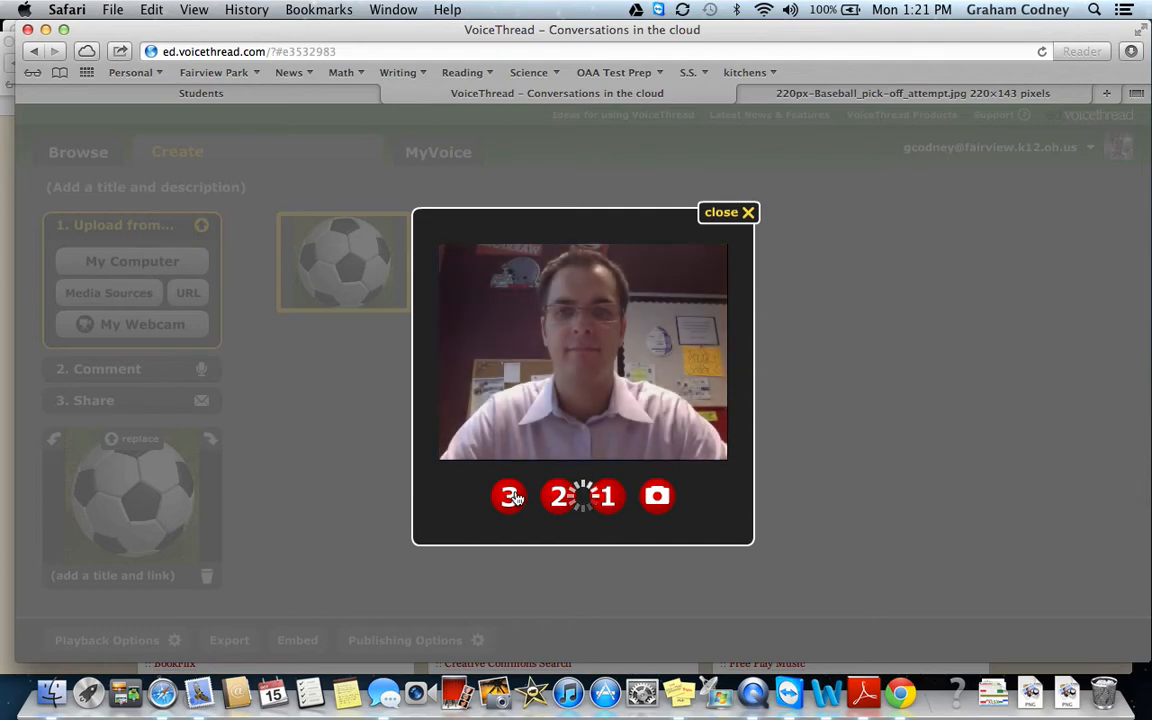
left_click(716, 214)
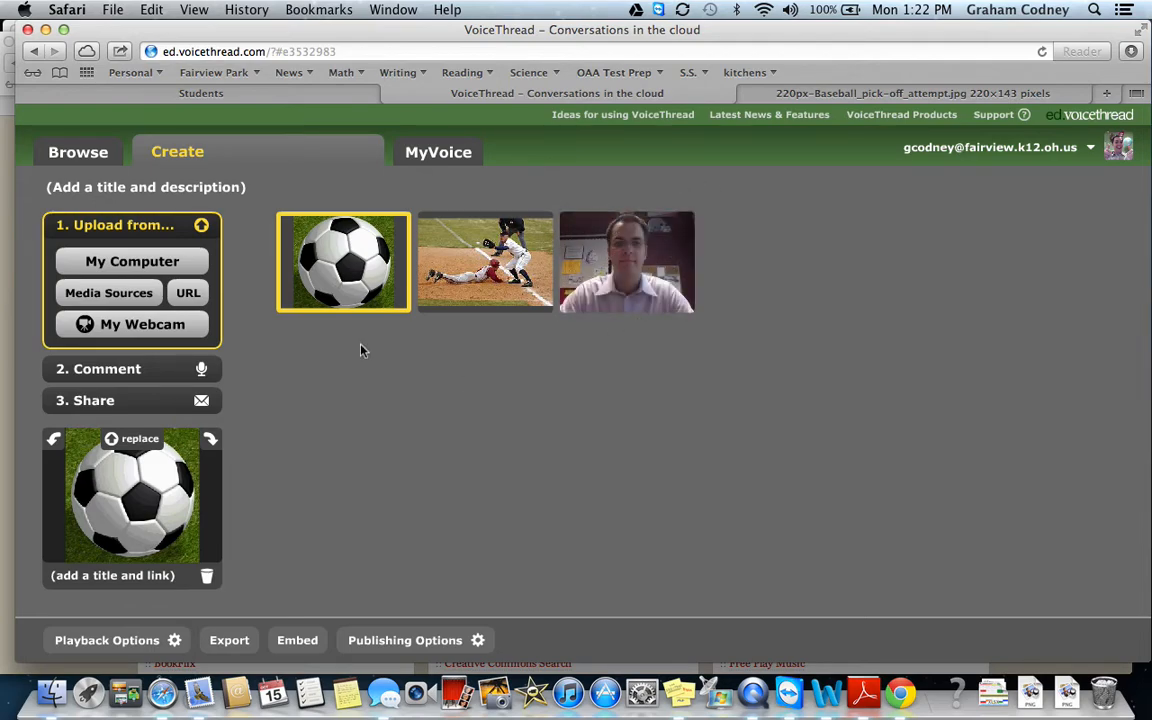
Select the soccer ball slide, enter 2. Comment, and show its comment options in the viewer.
left_click(369, 268)
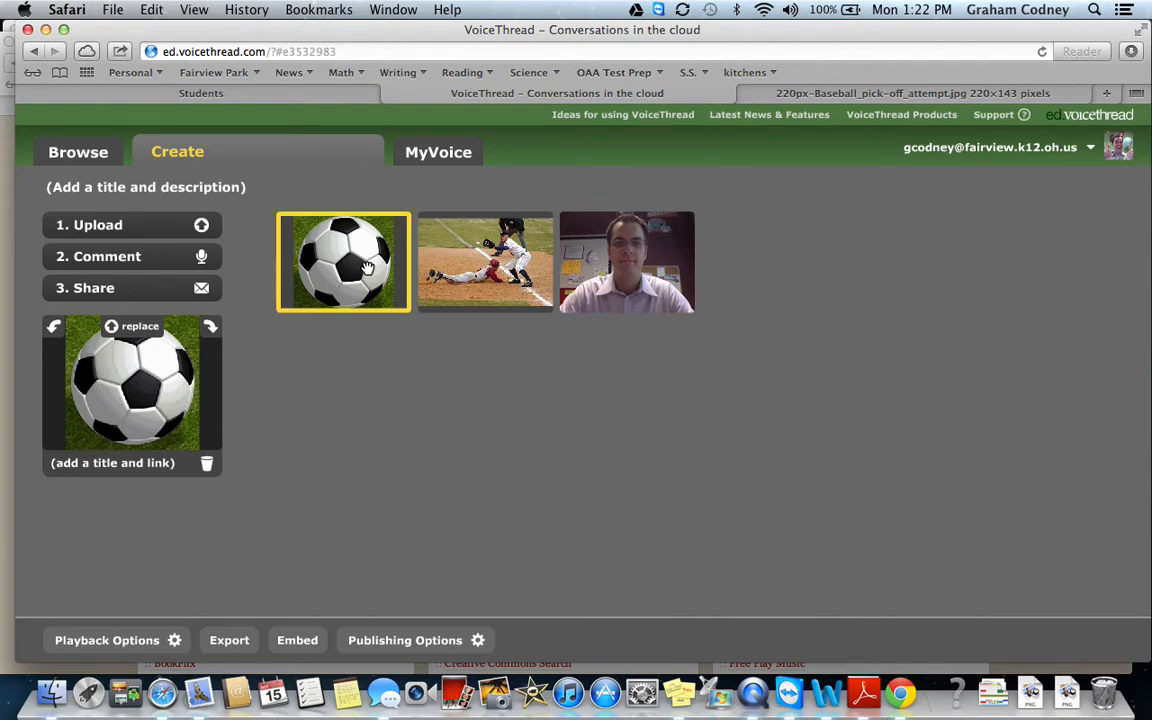
left_click(428, 238)
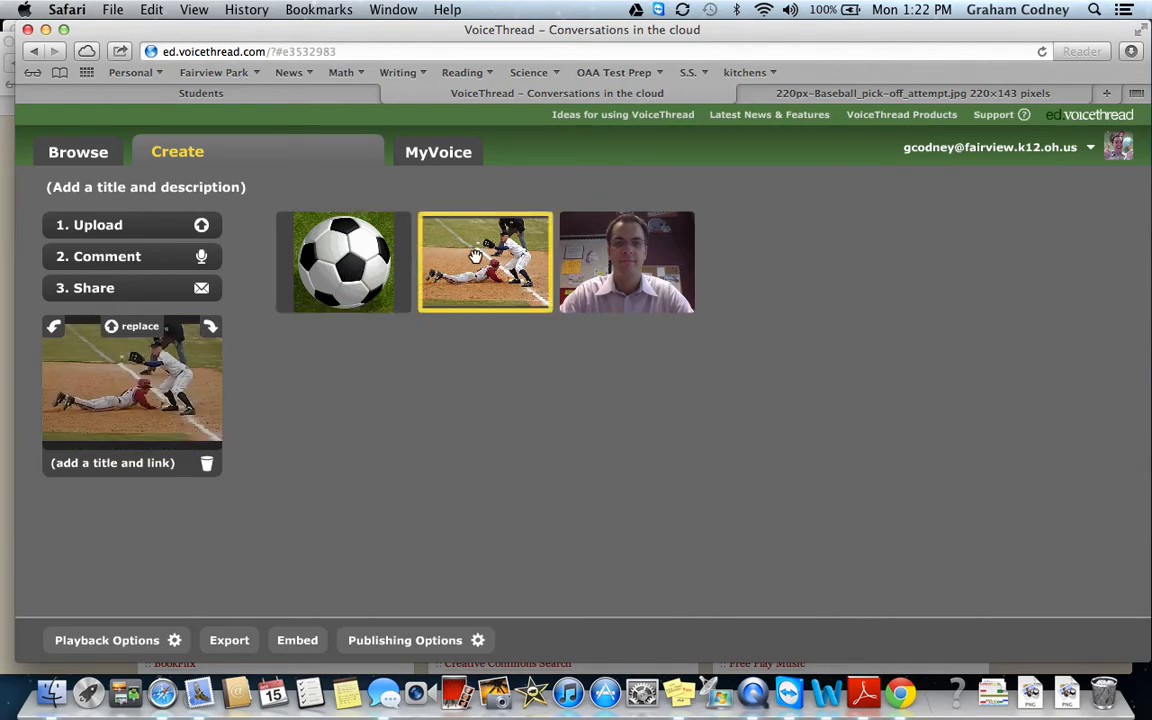
key("ctrl+super+Escape")
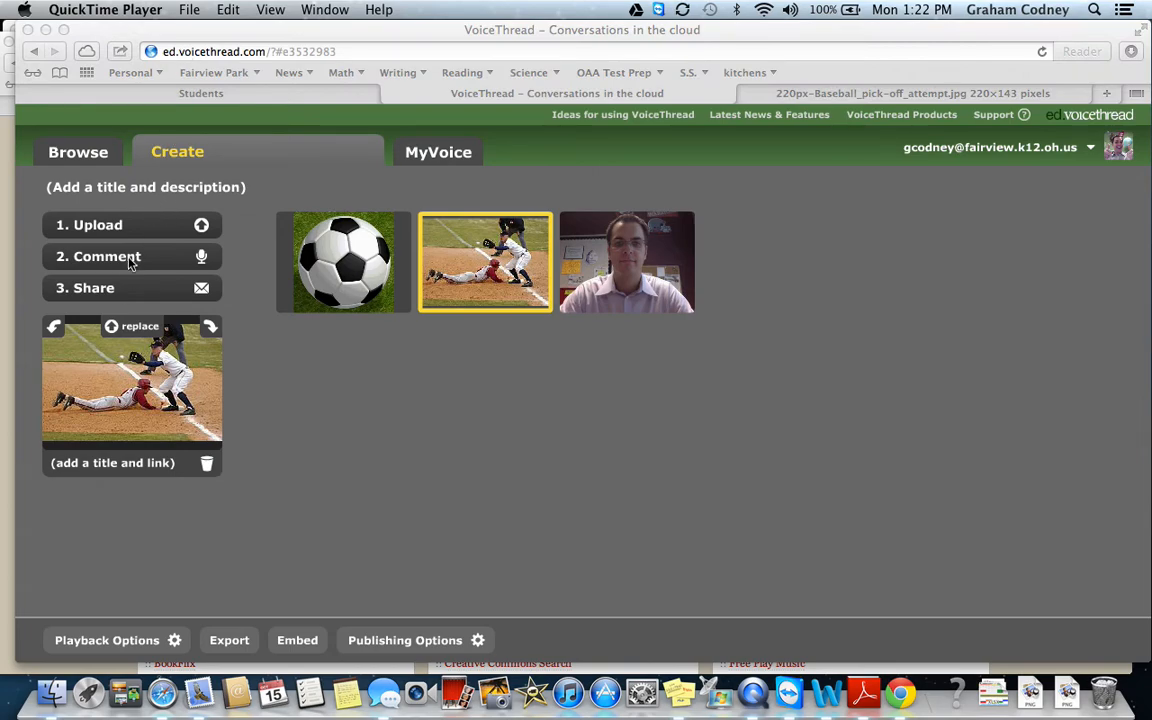
left_click(297, 230)
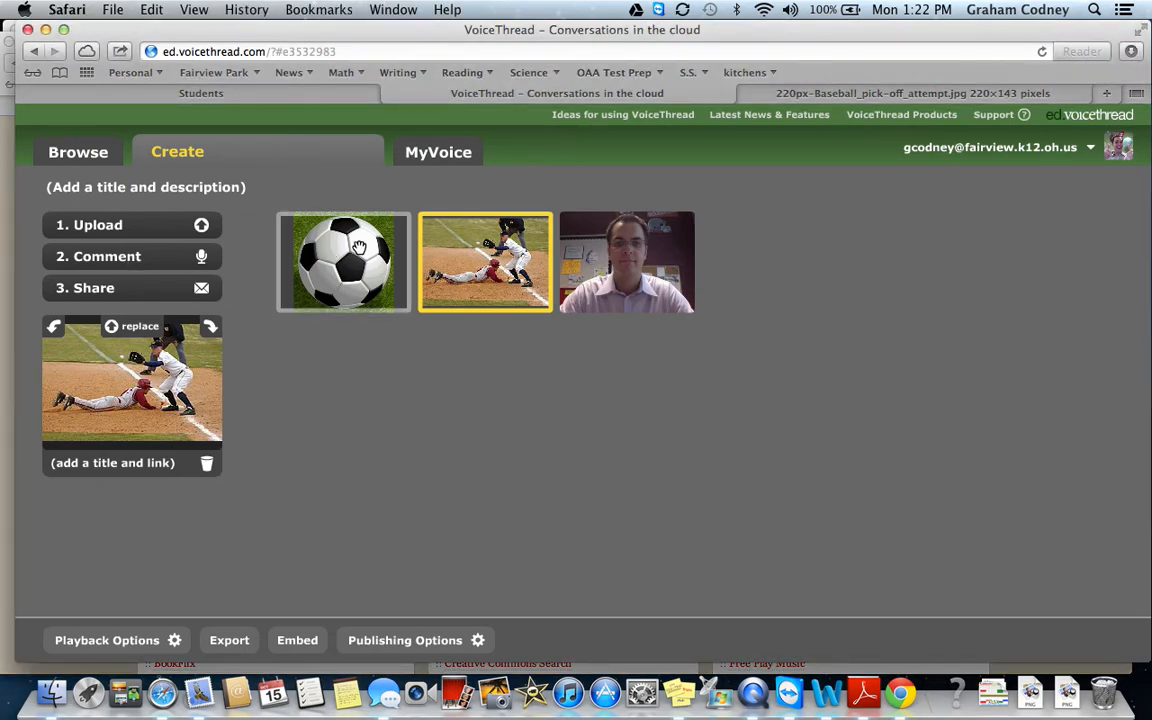
left_click(358, 246)
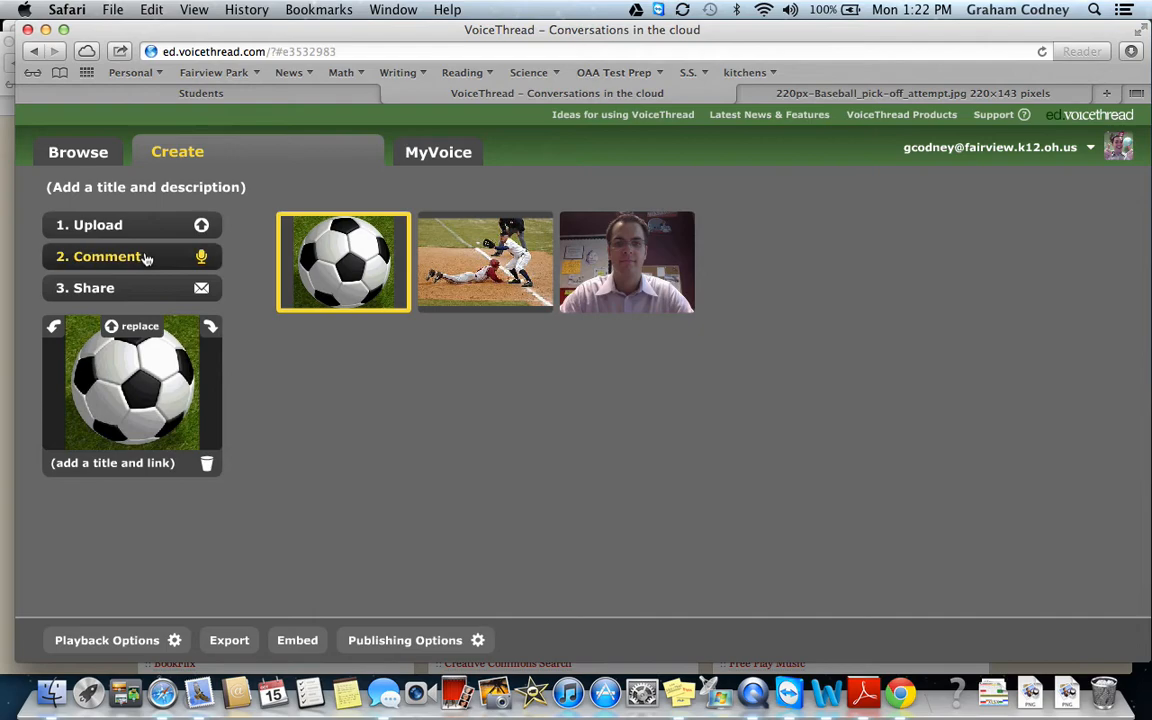
left_click(145, 258)
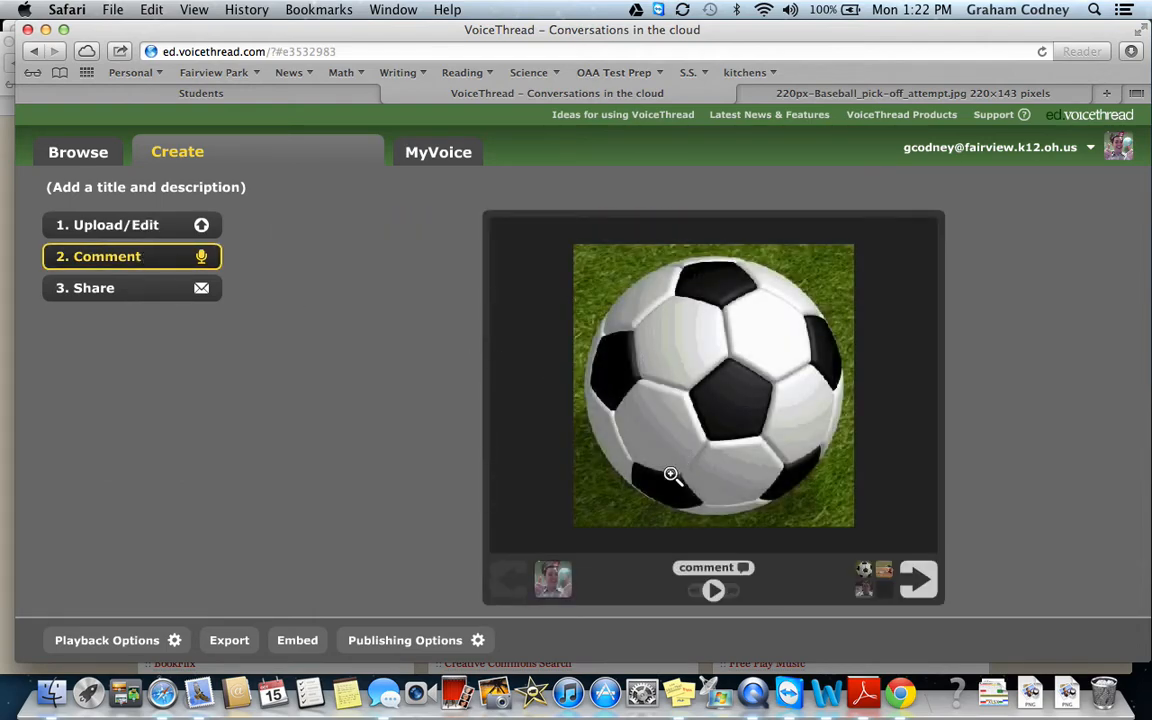
left_click(711, 568)
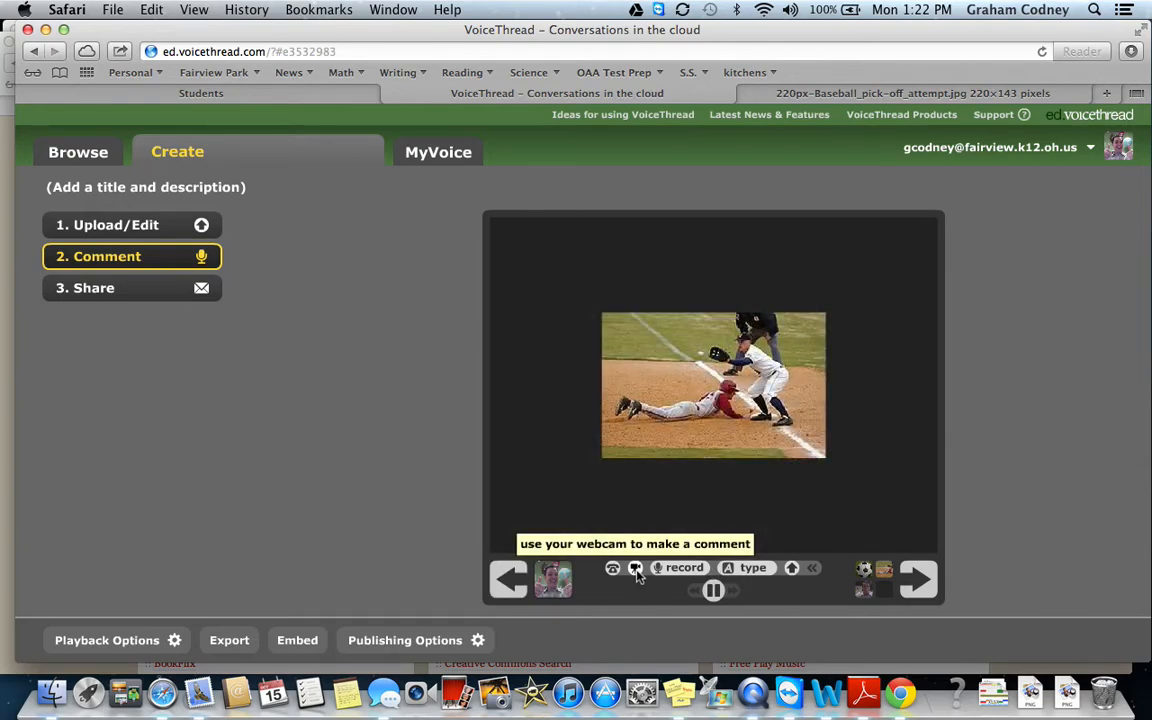
left_click(510, 580)
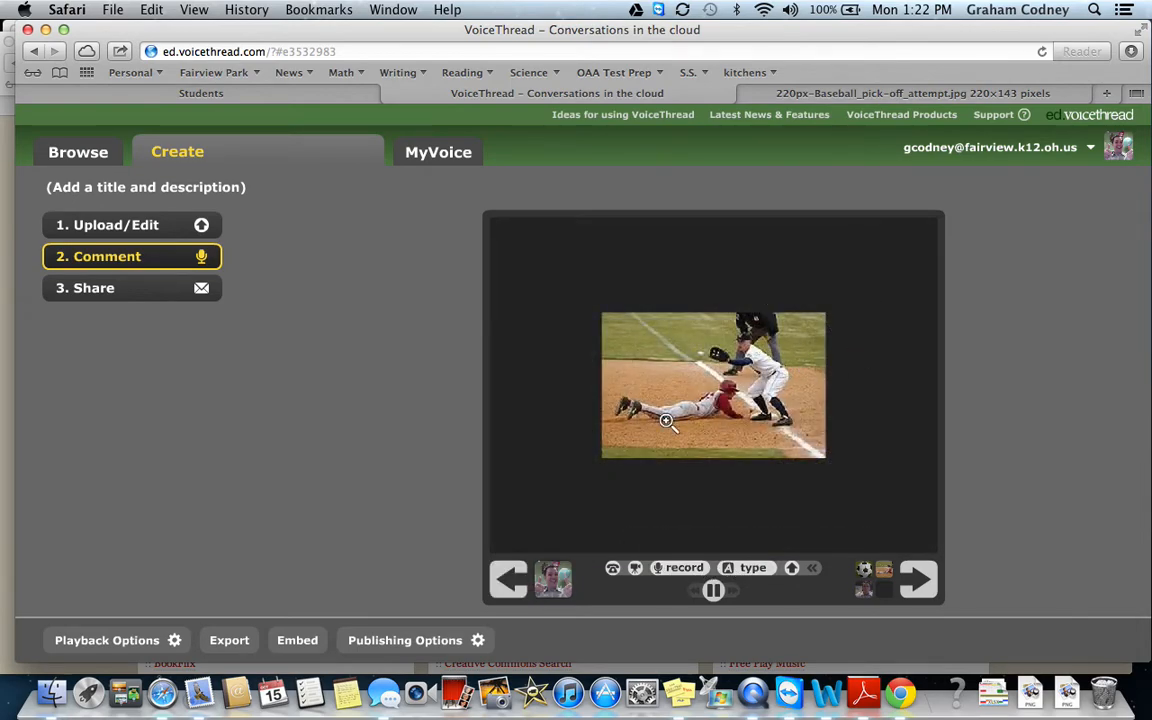
left_click(510, 578)
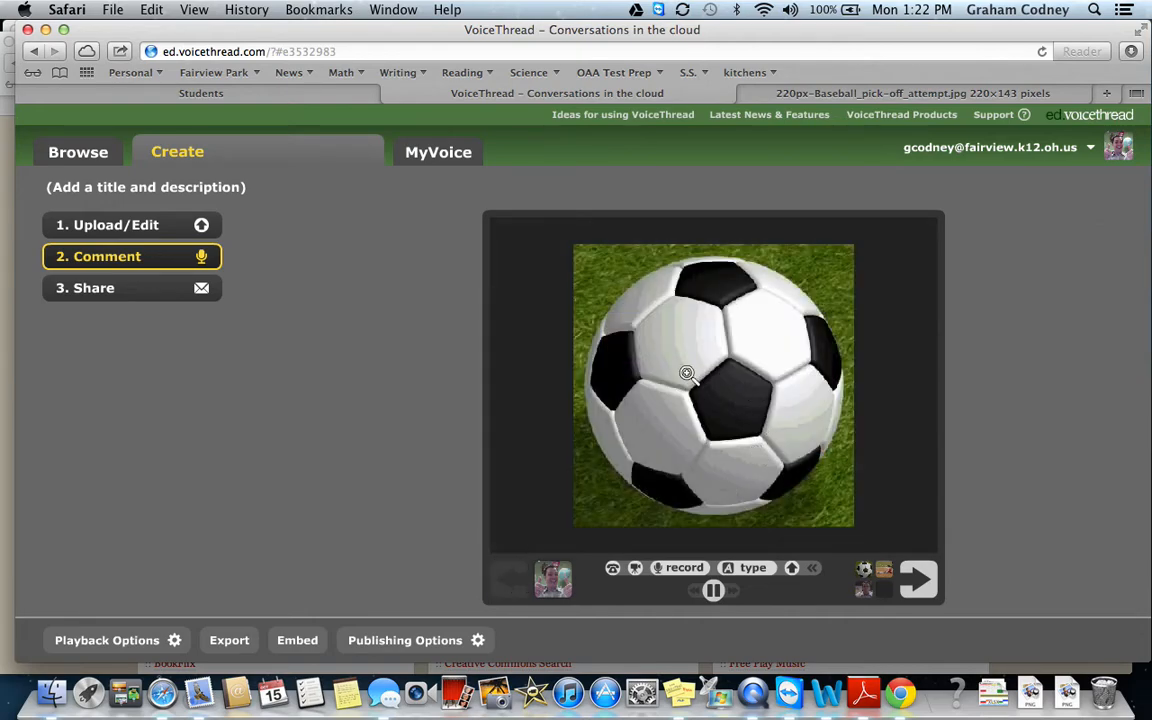
Type and save the comment 'I like to play soccer.' on the soccer ball slide.
left_click(754, 569)
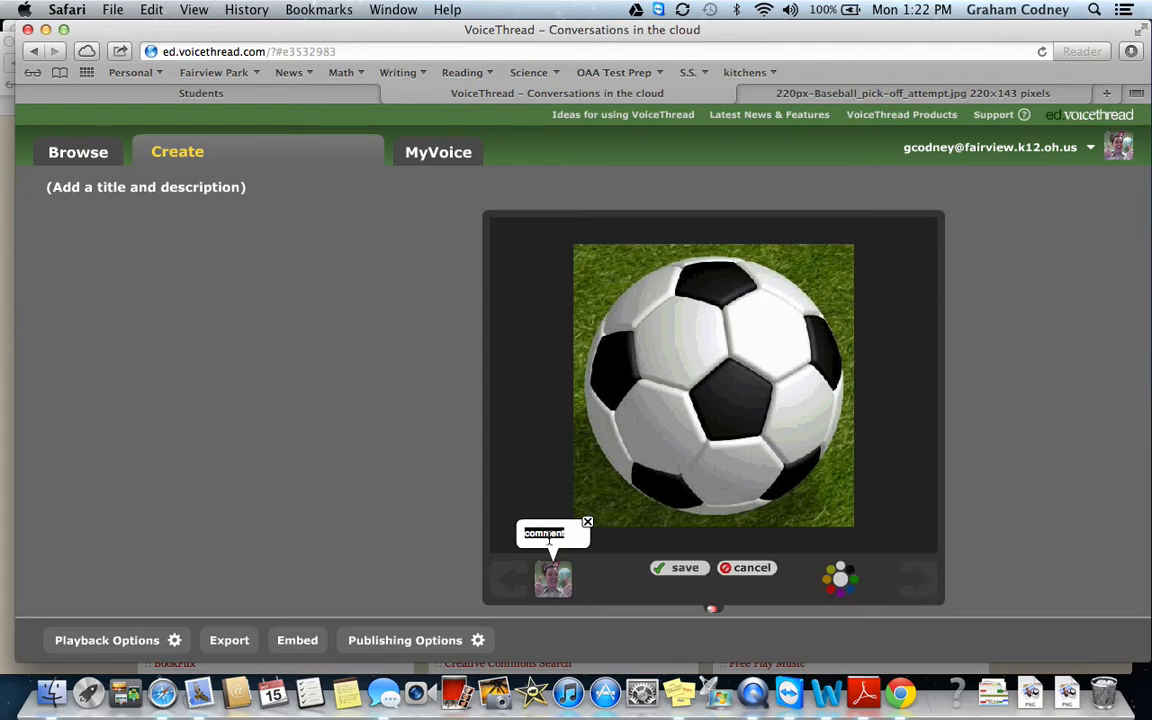
type("I like to play soccer")
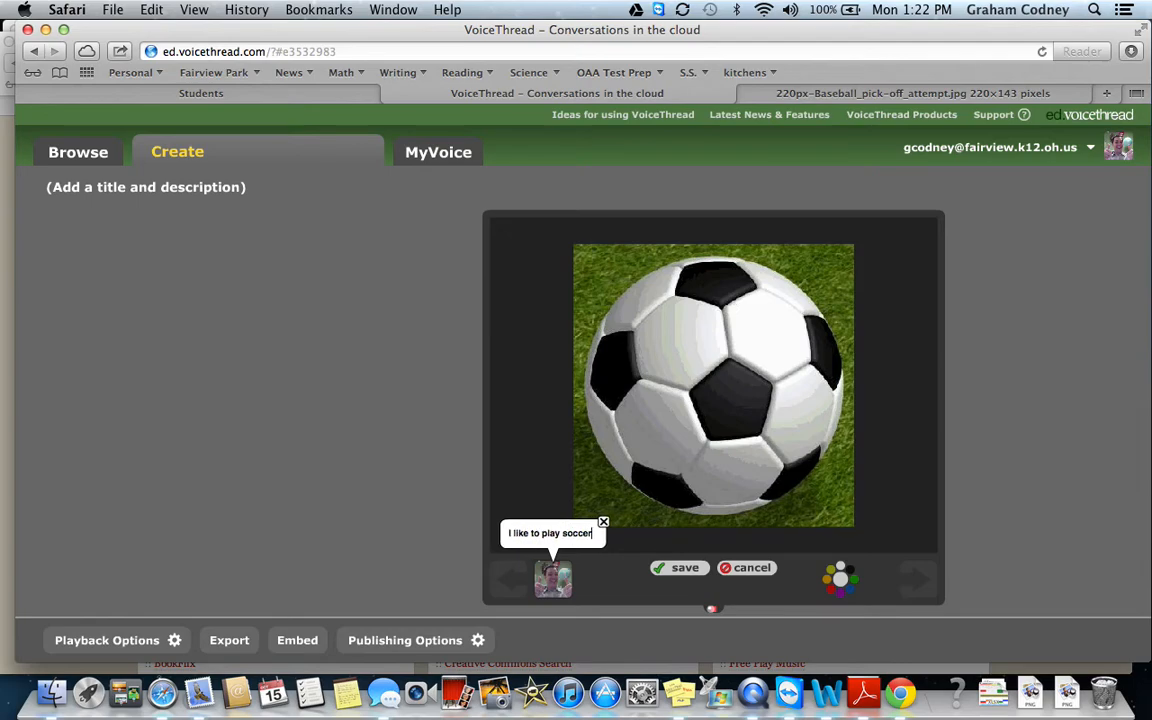
type(".")
left_click(678, 568)
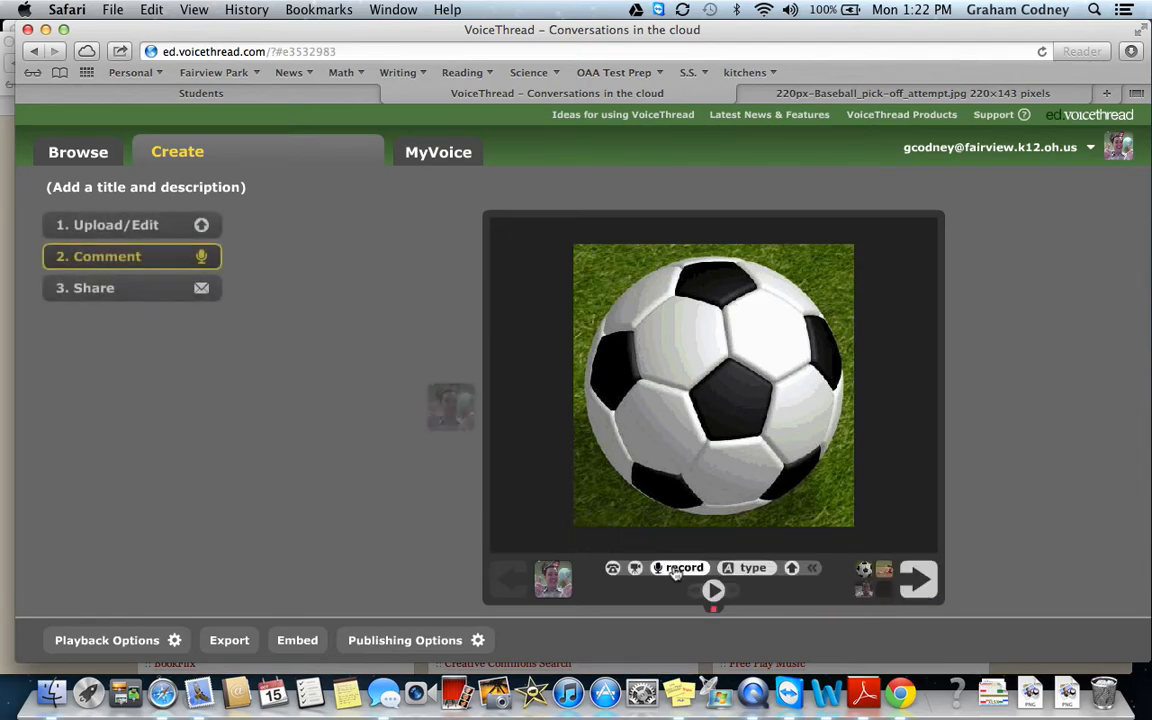
Record and save a voice comment on the baseball pick-off slide.
left_click(918, 576)
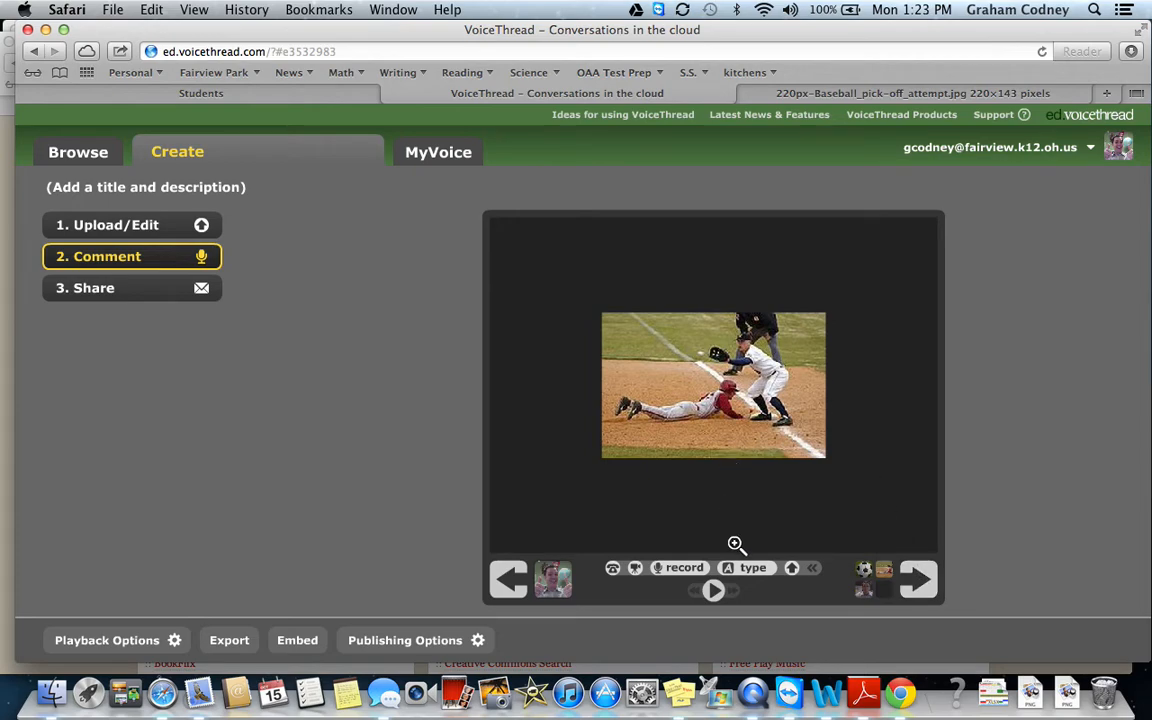
left_click(680, 568)
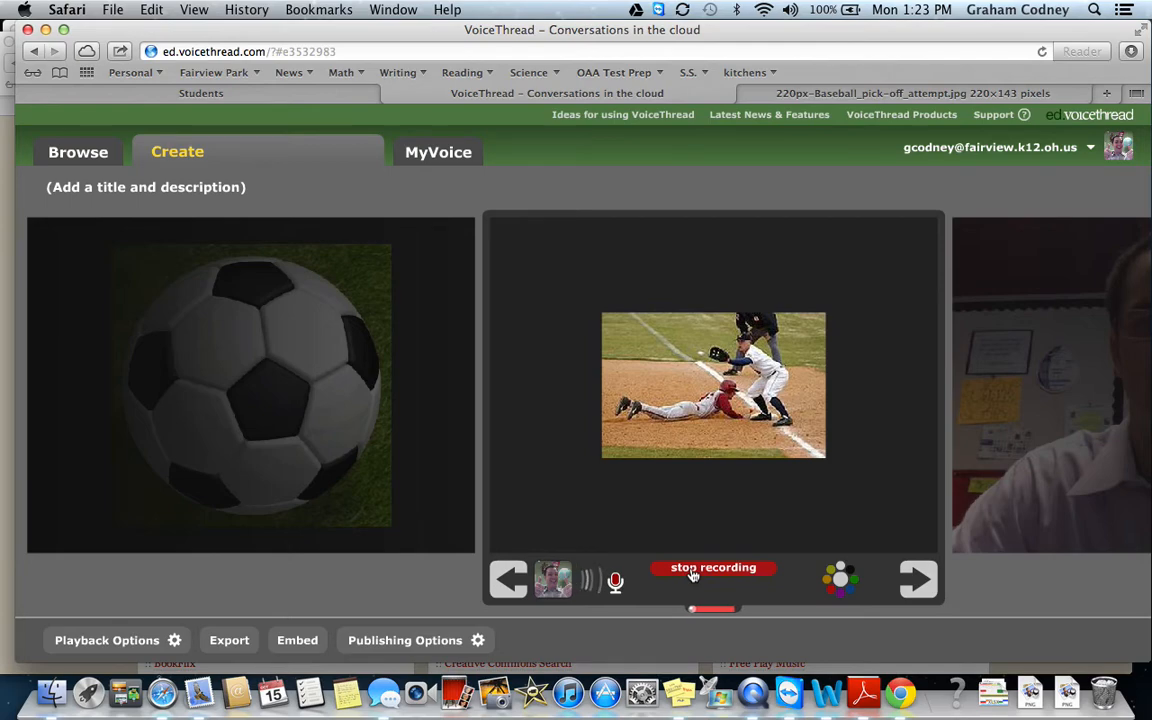
left_click(691, 572)
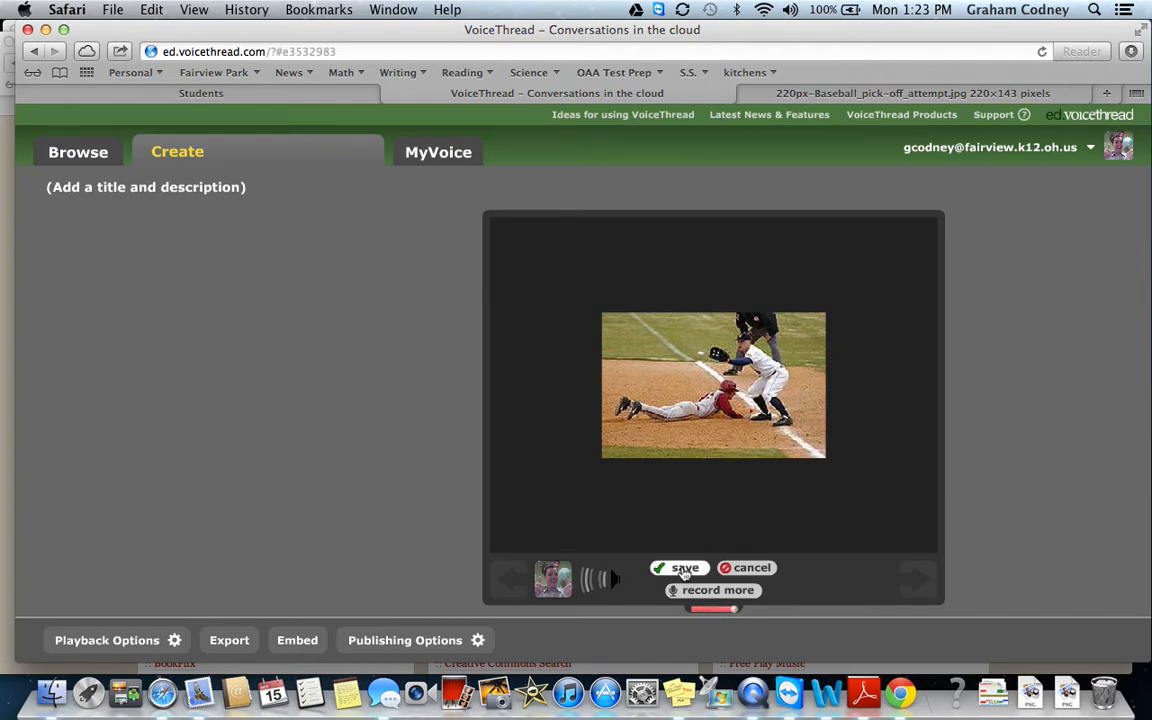
left_click(684, 568)
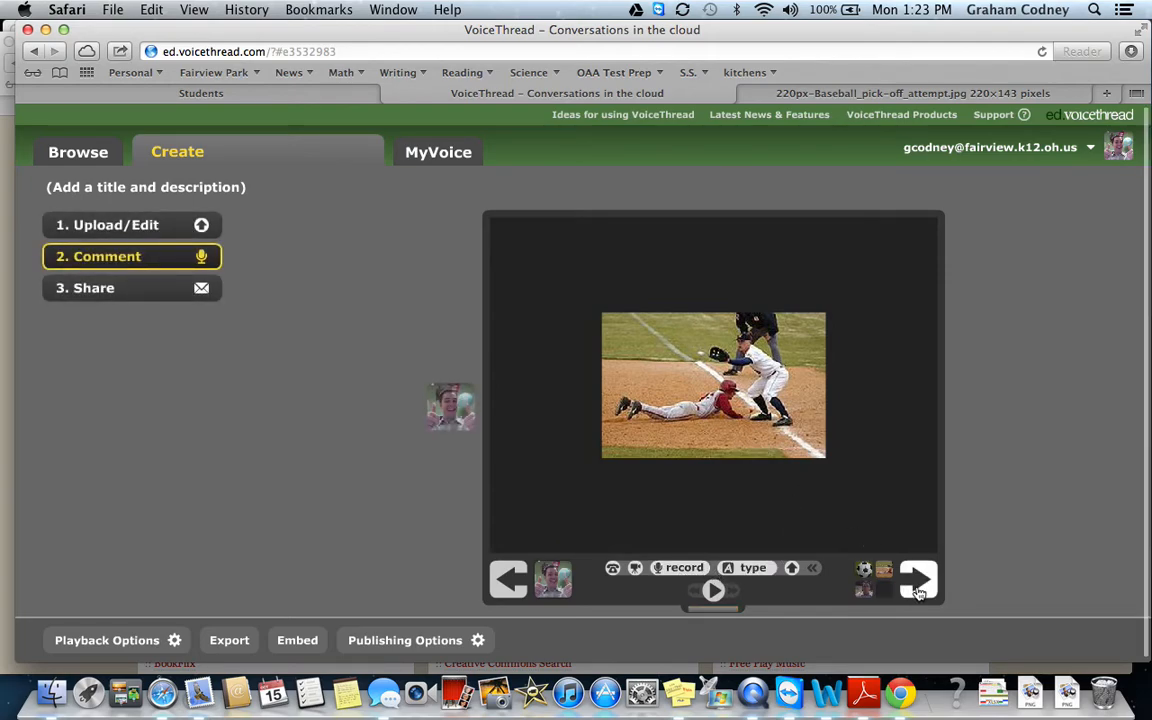
left_click(918, 585)
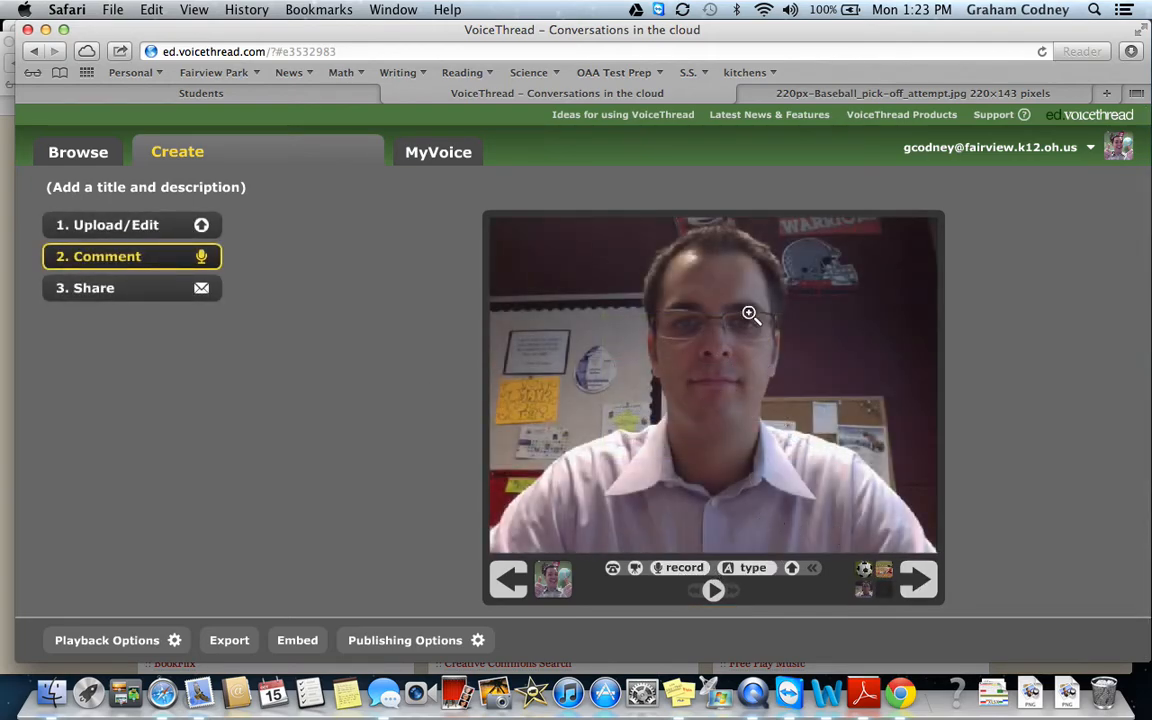
Add and save a 'Hello' text comment on the webcam slide.
left_click(750, 568)
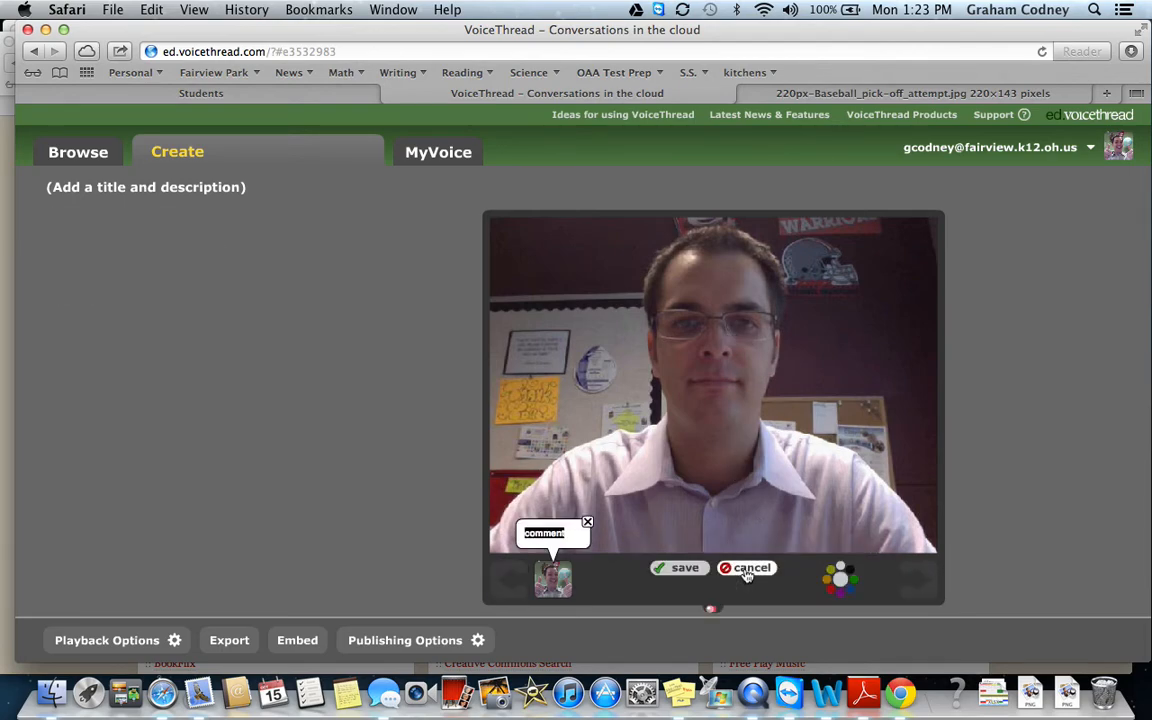
type("Hello")
left_click(684, 567)
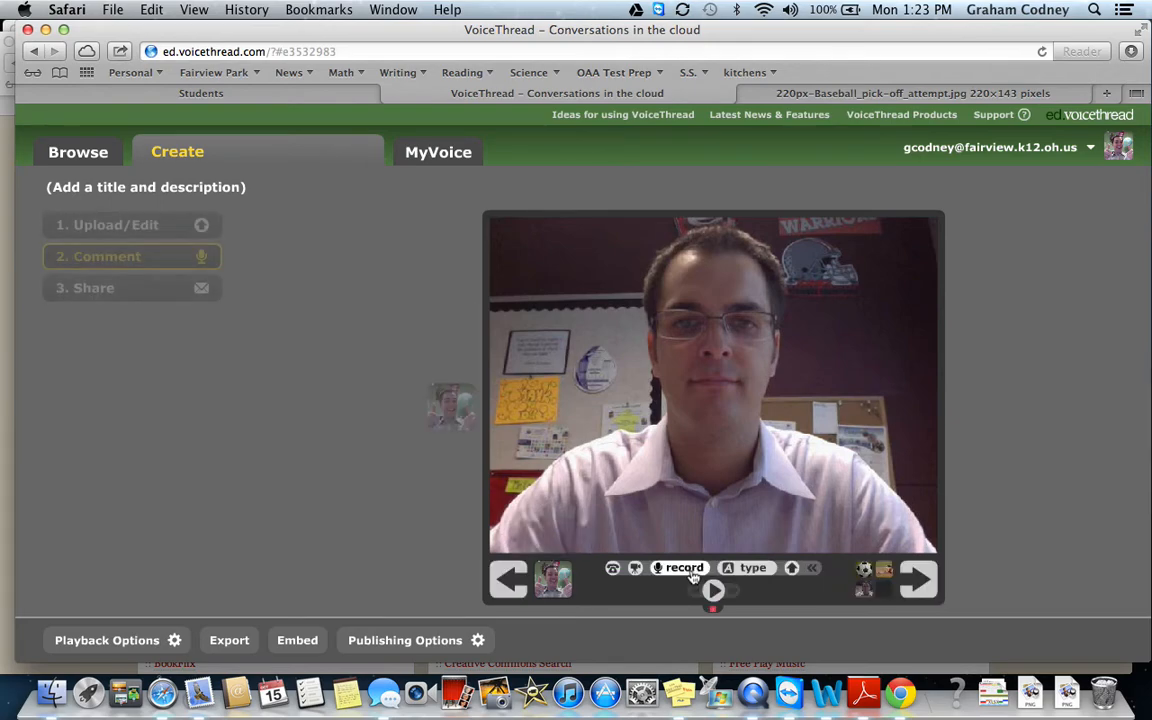
Record a voice comment while drawing a circle around the face, then save it.
left_click(685, 568)
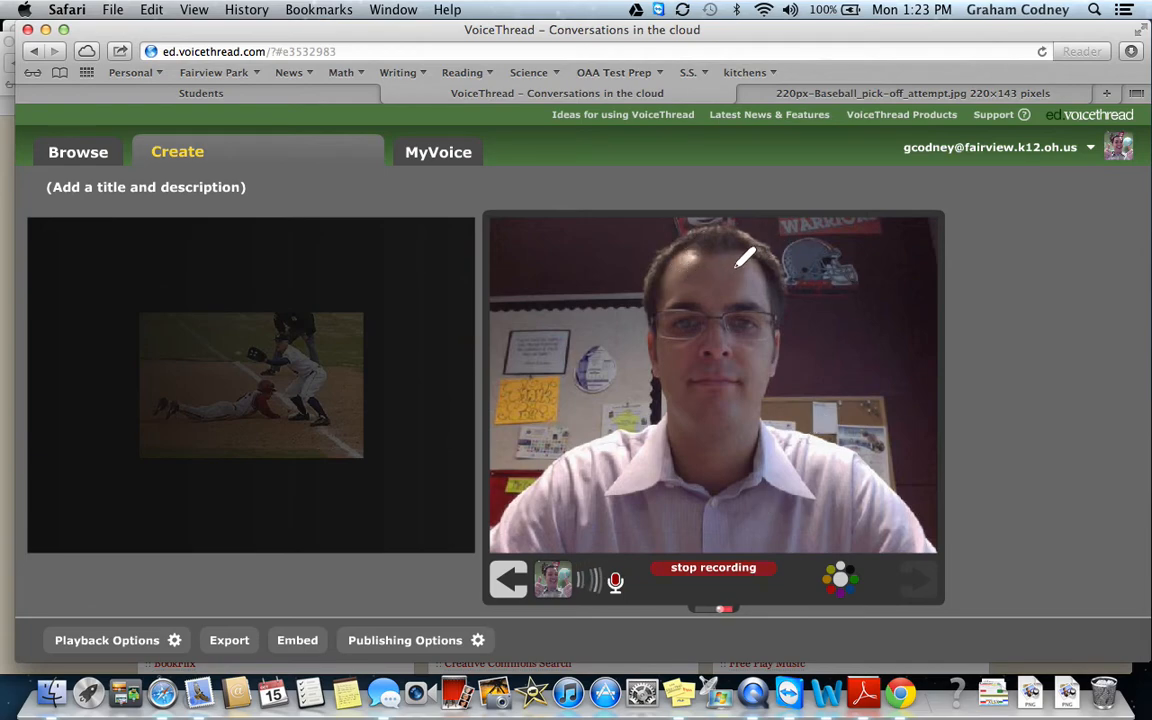
mouse_move(697, 232)
left_mouse_down()
mouse_move(611, 326)
mouse_move(735, 405)
mouse_move(803, 280)
mouse_move(770, 218)
mouse_move(700, 227)
left_mouse_up()
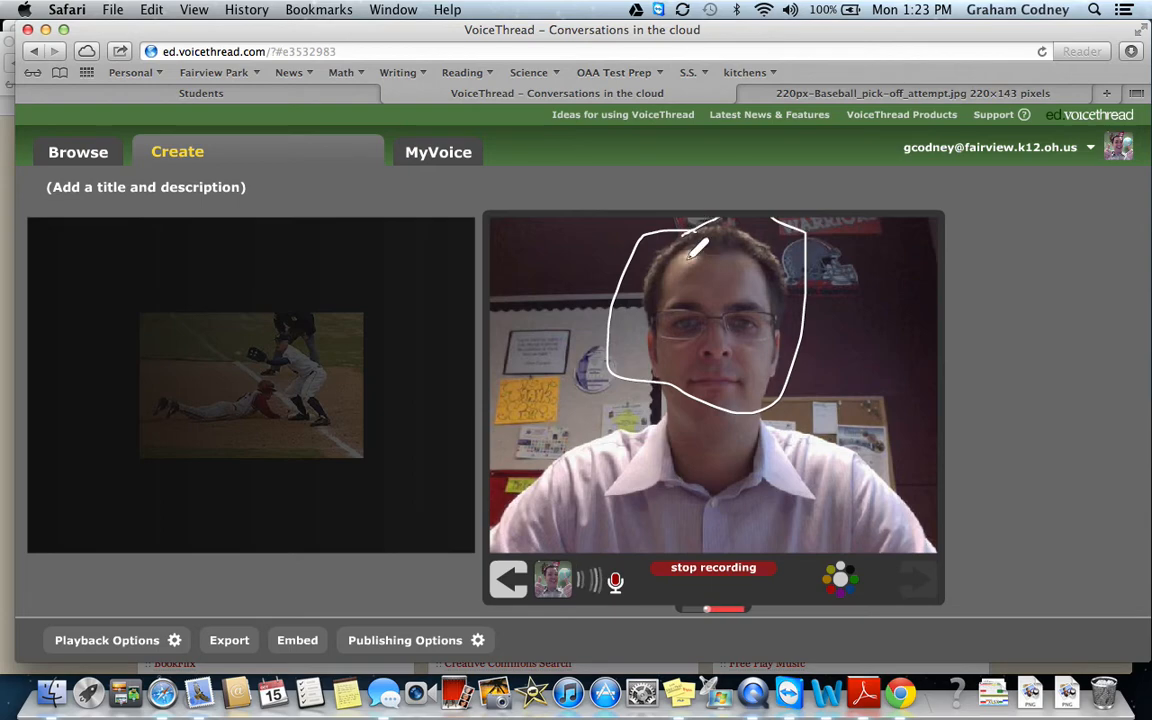
left_click(710, 567)
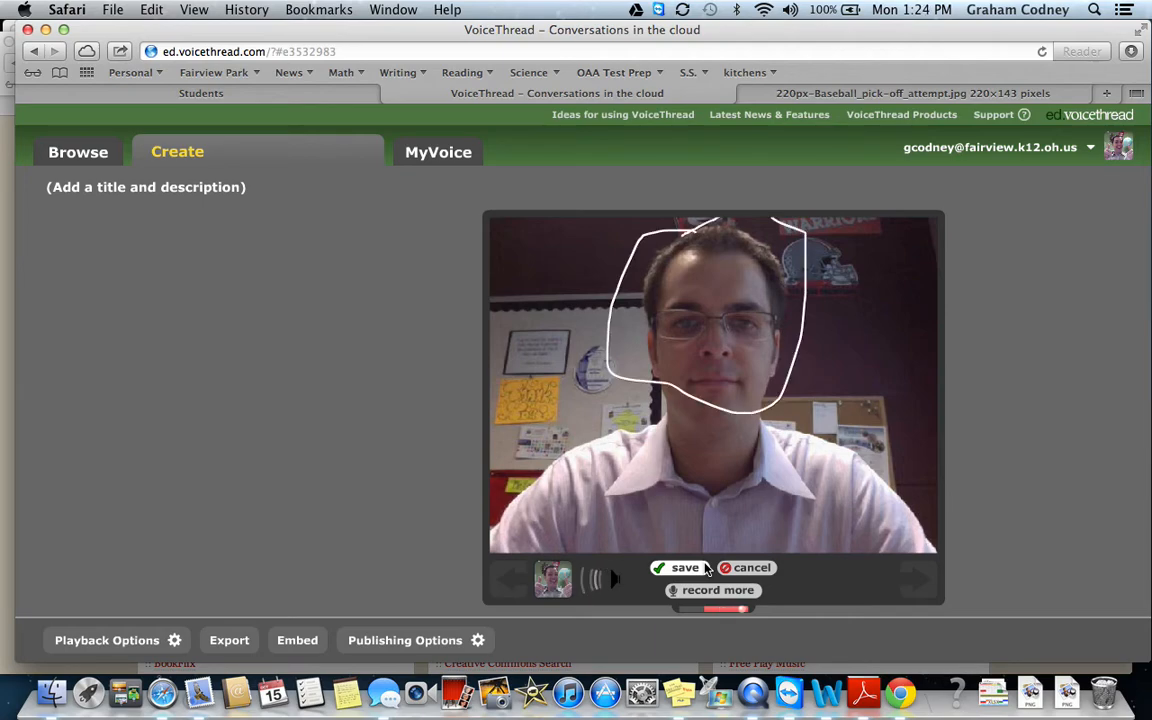
left_click(706, 568)
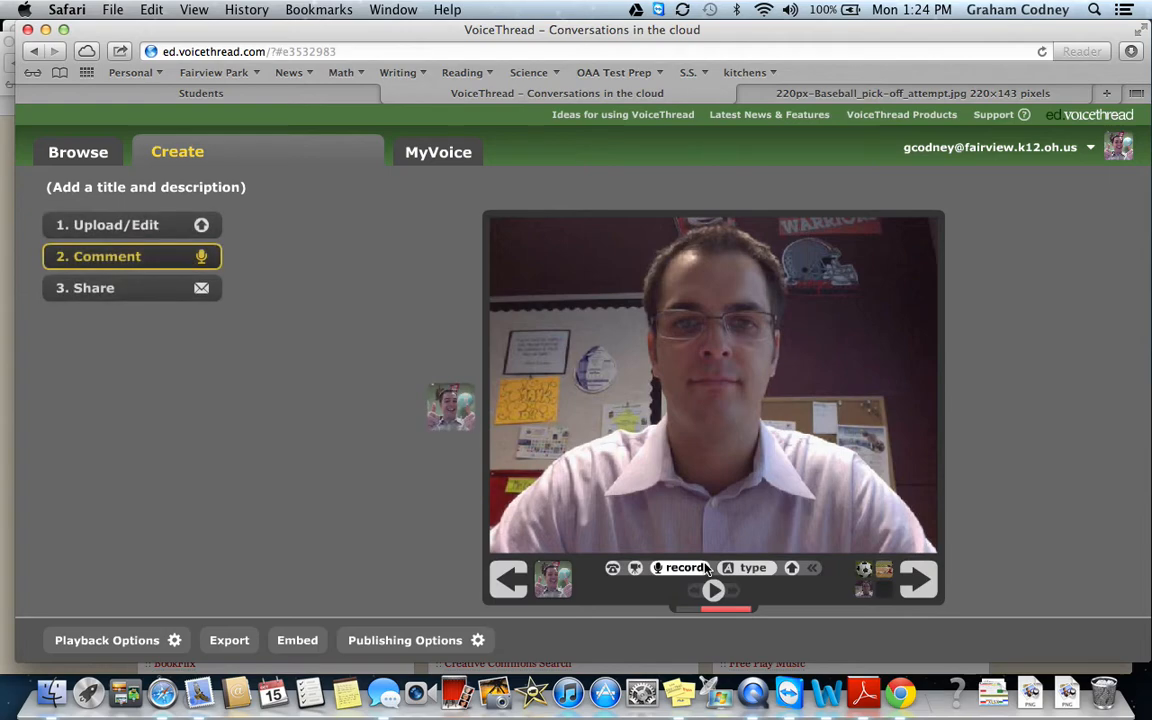
Step back from the end panel to the first slide and go to the Share step.
left_click(928, 577)
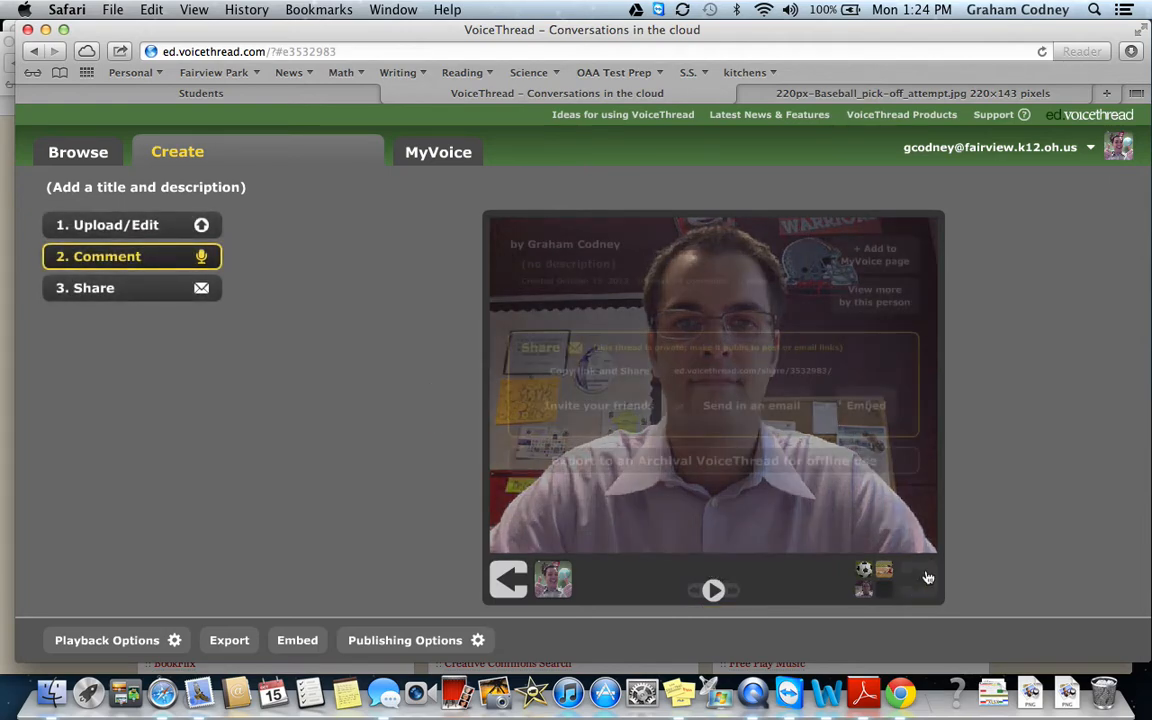
left_click(516, 586)
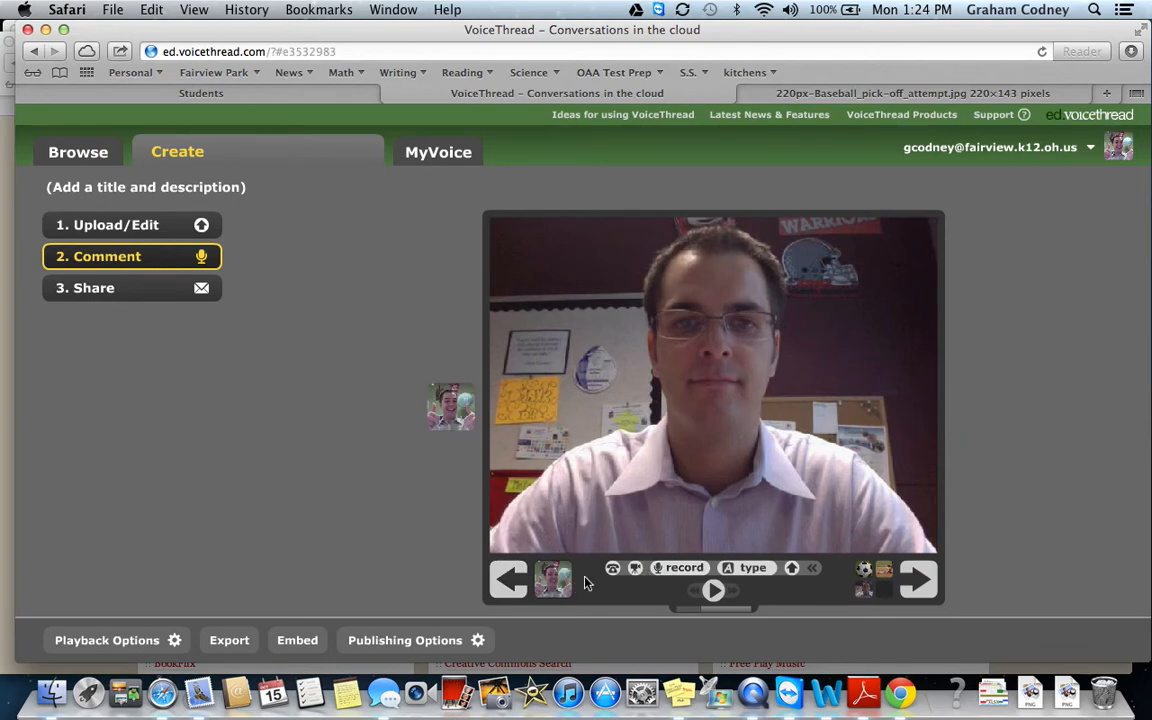
left_click(503, 586)
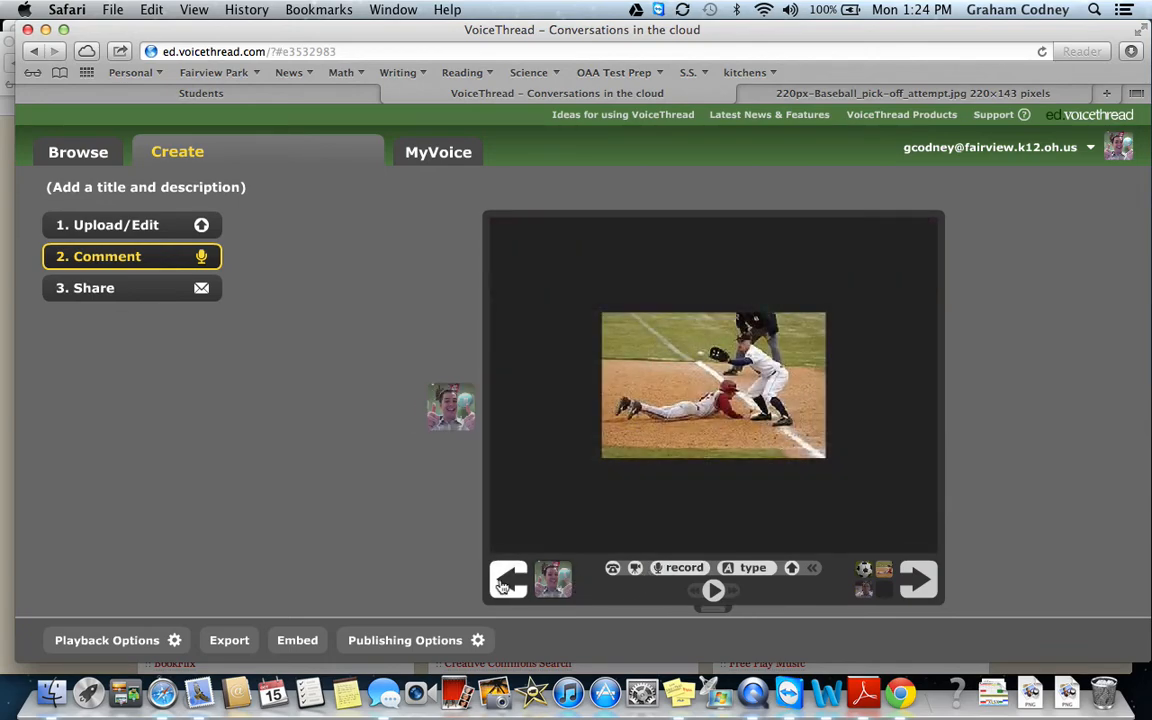
left_click(503, 586)
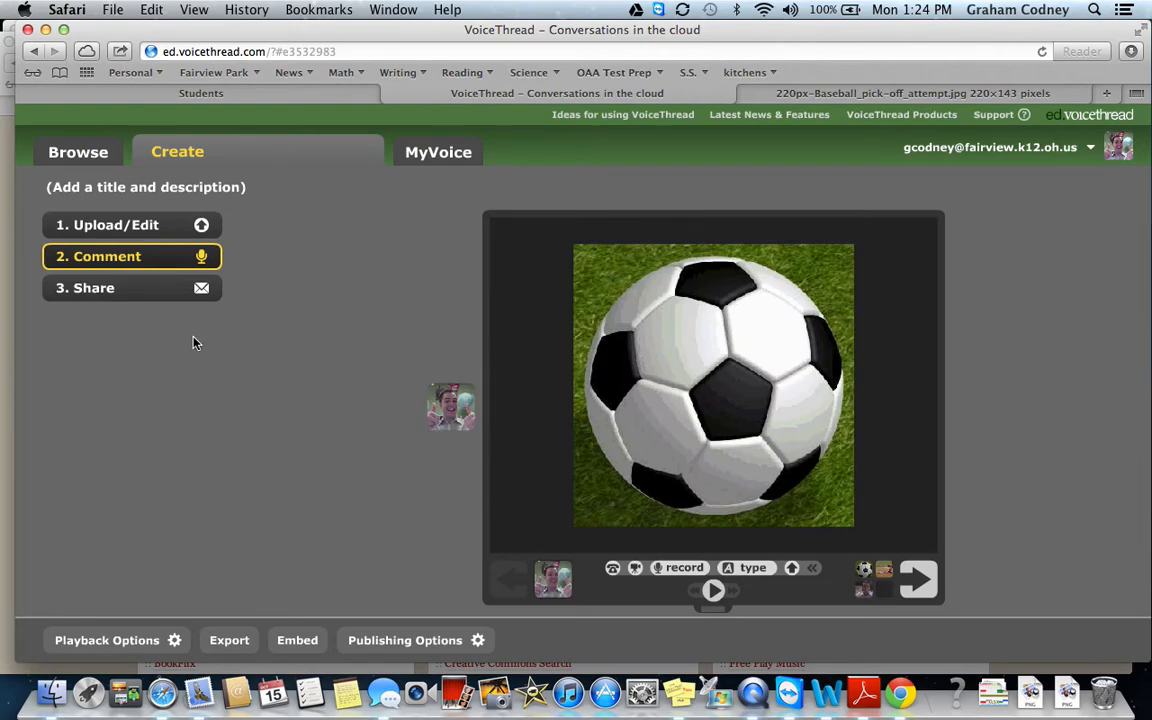
left_click(165, 302)
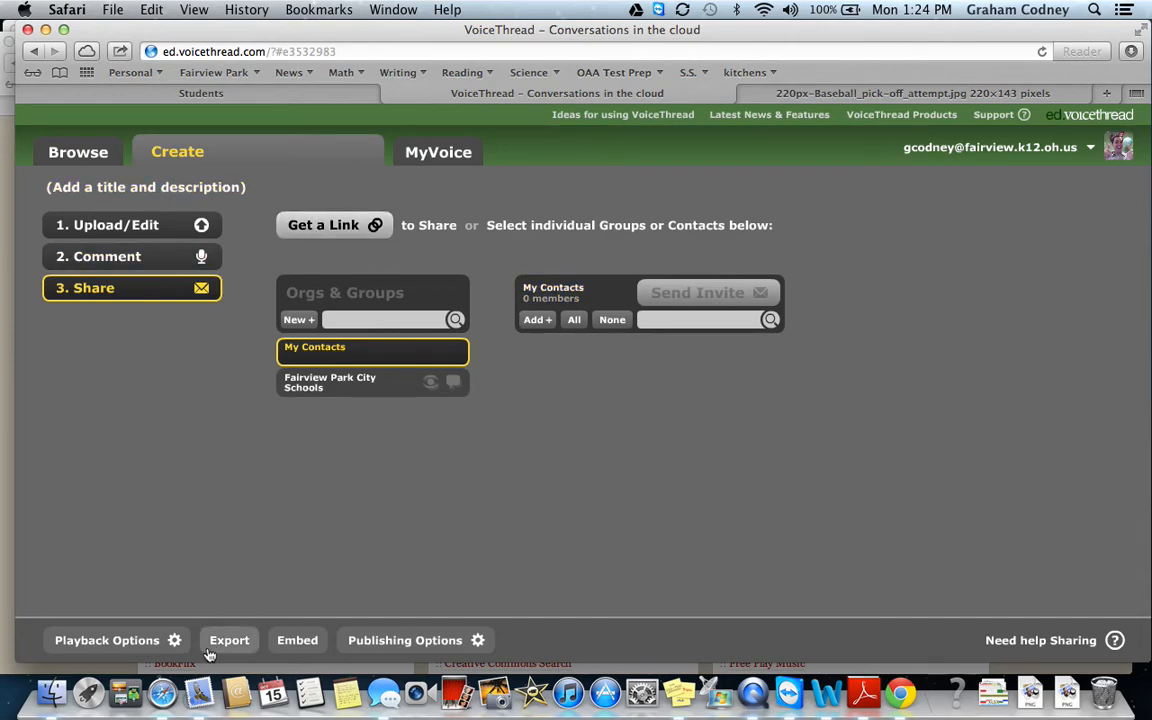
Set publishing options to allow anyone to view and comment, then save.
left_click(373, 641)
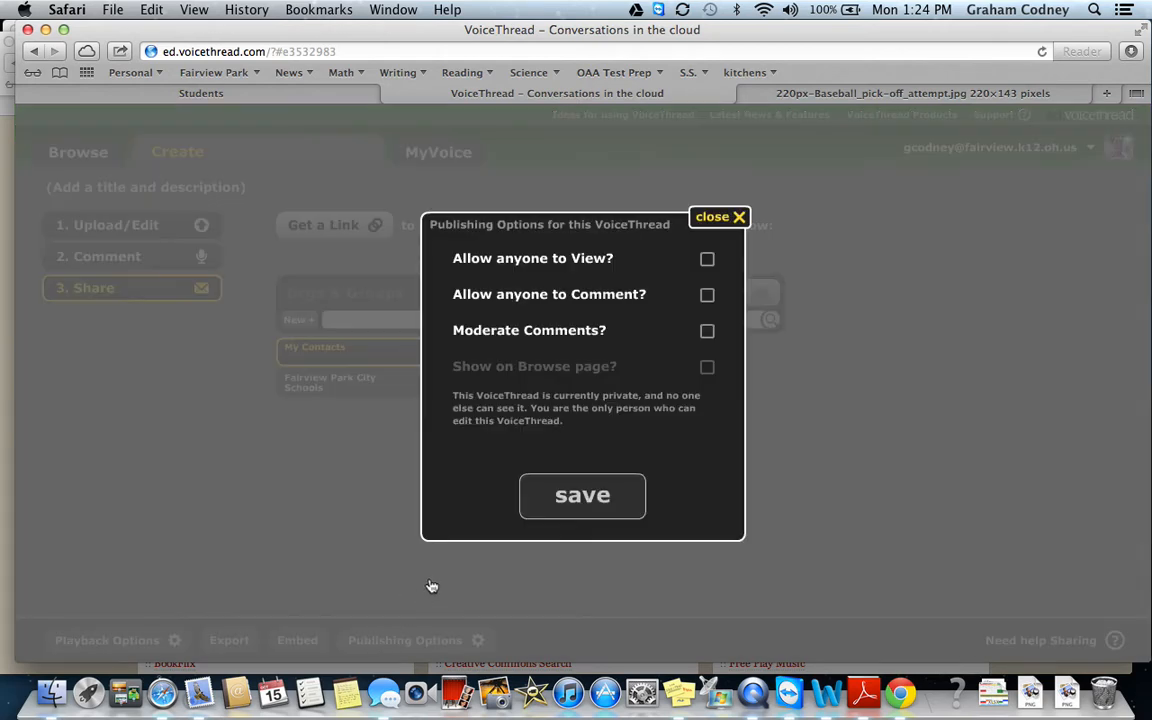
left_click(706, 260)
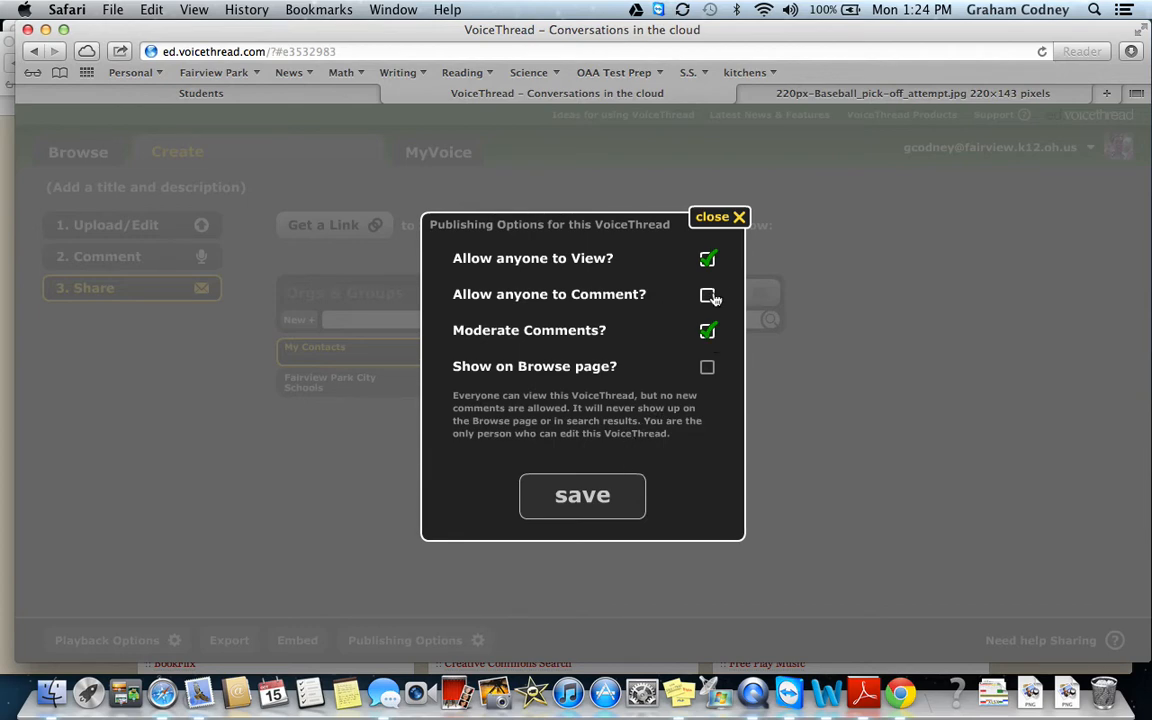
left_click(708, 296)
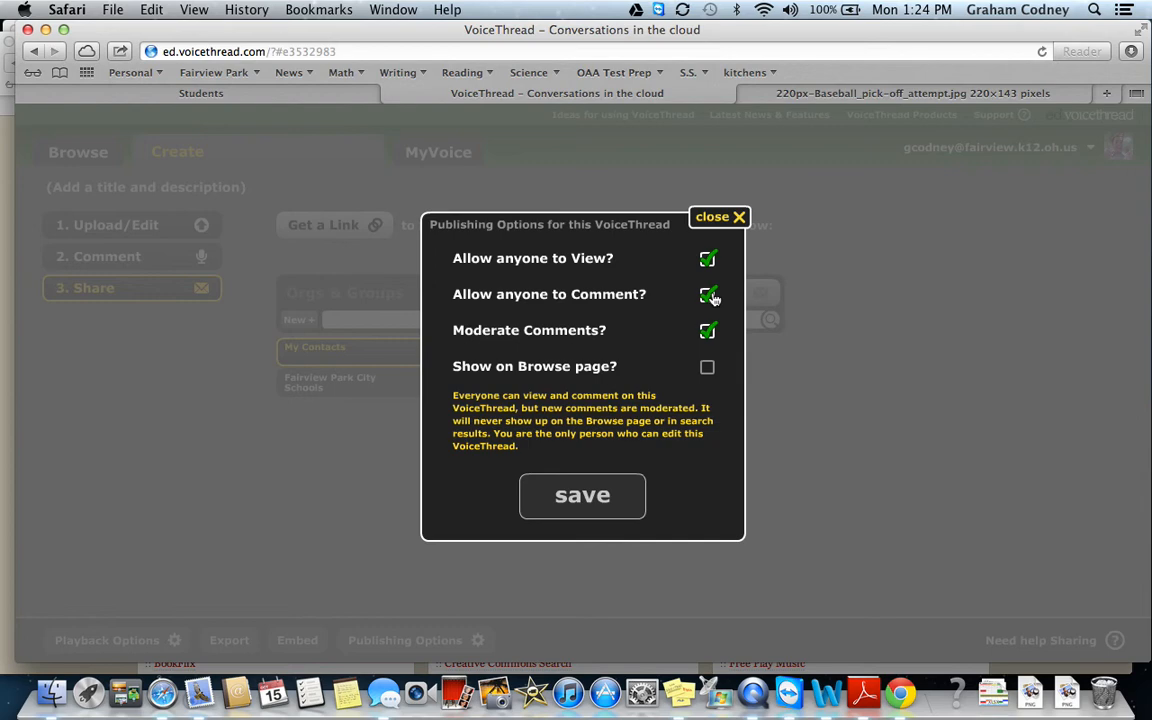
left_click(597, 496)
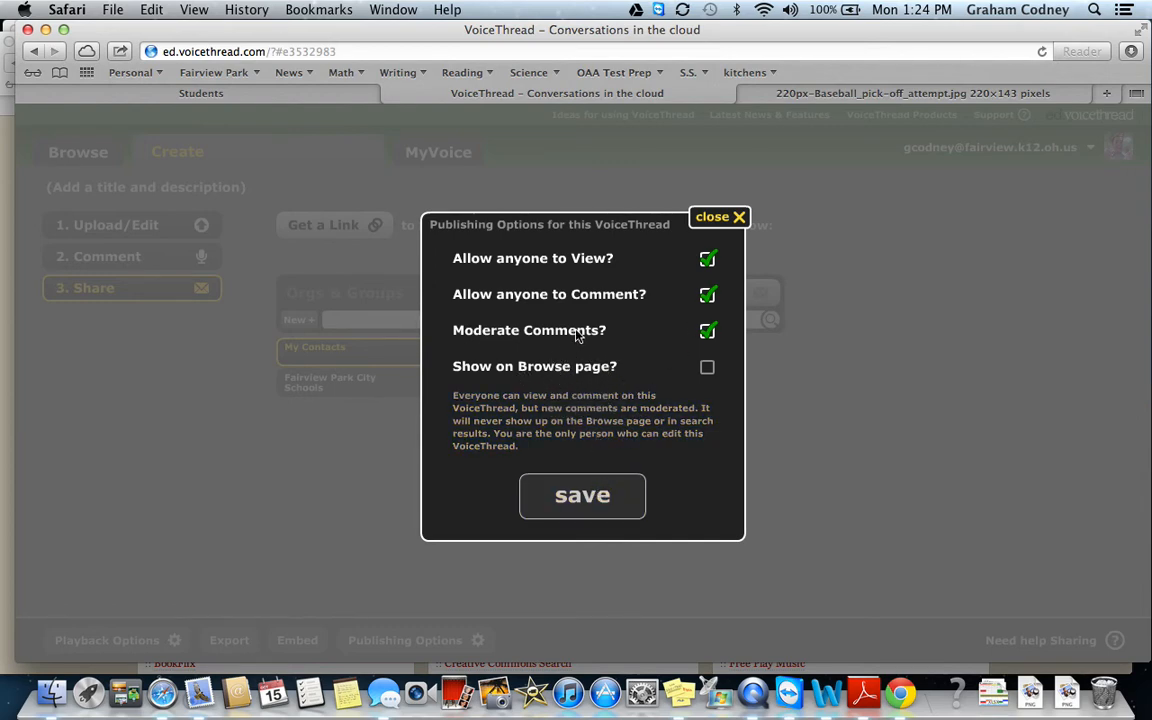
left_click(591, 494)
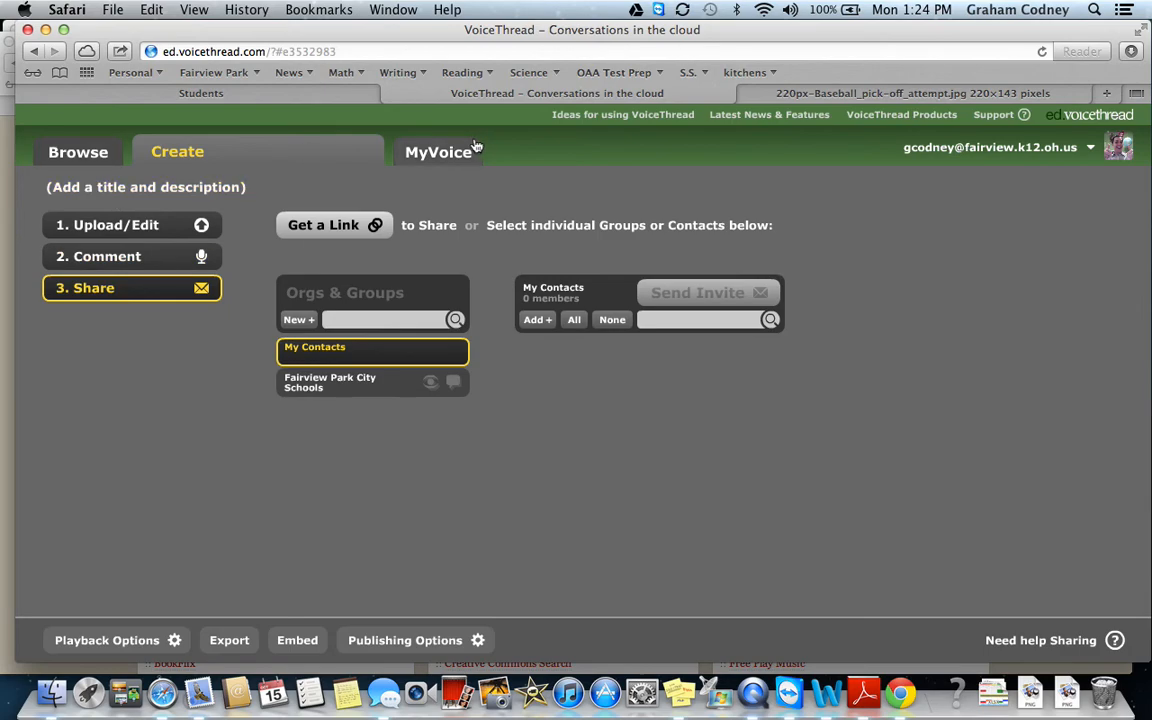
Enter 'Introduction' as the thread title in the MyVoice prompt and save it.
left_click(440, 150)
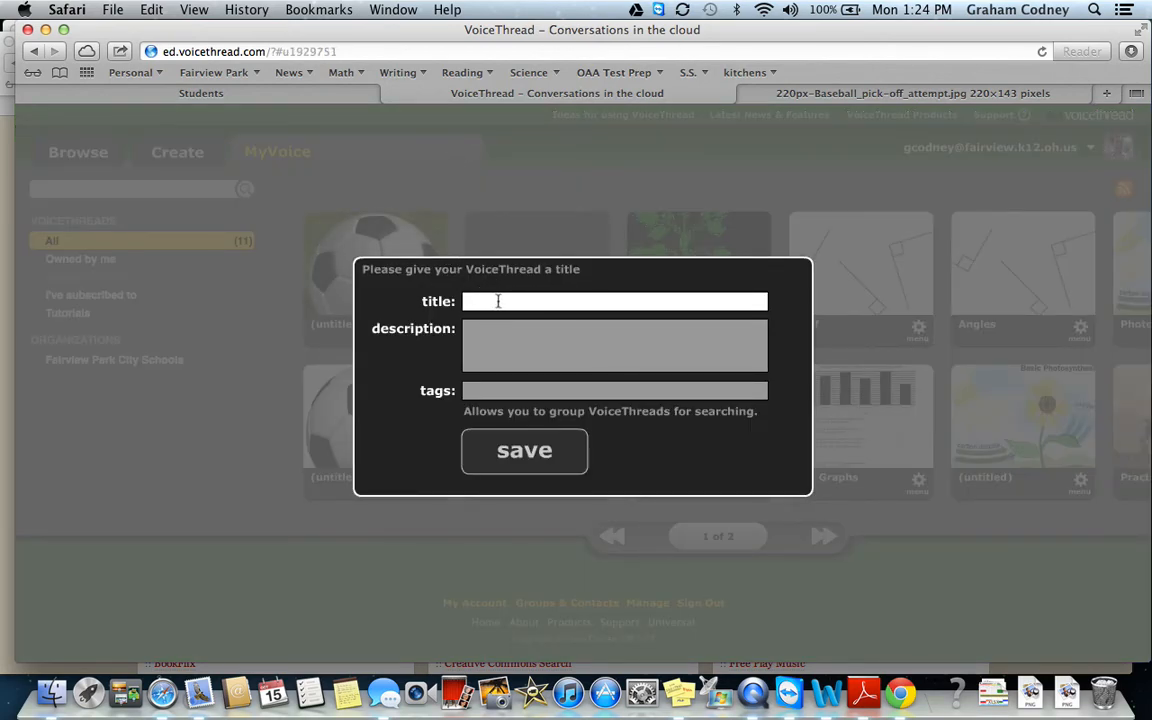
left_click(497, 300)
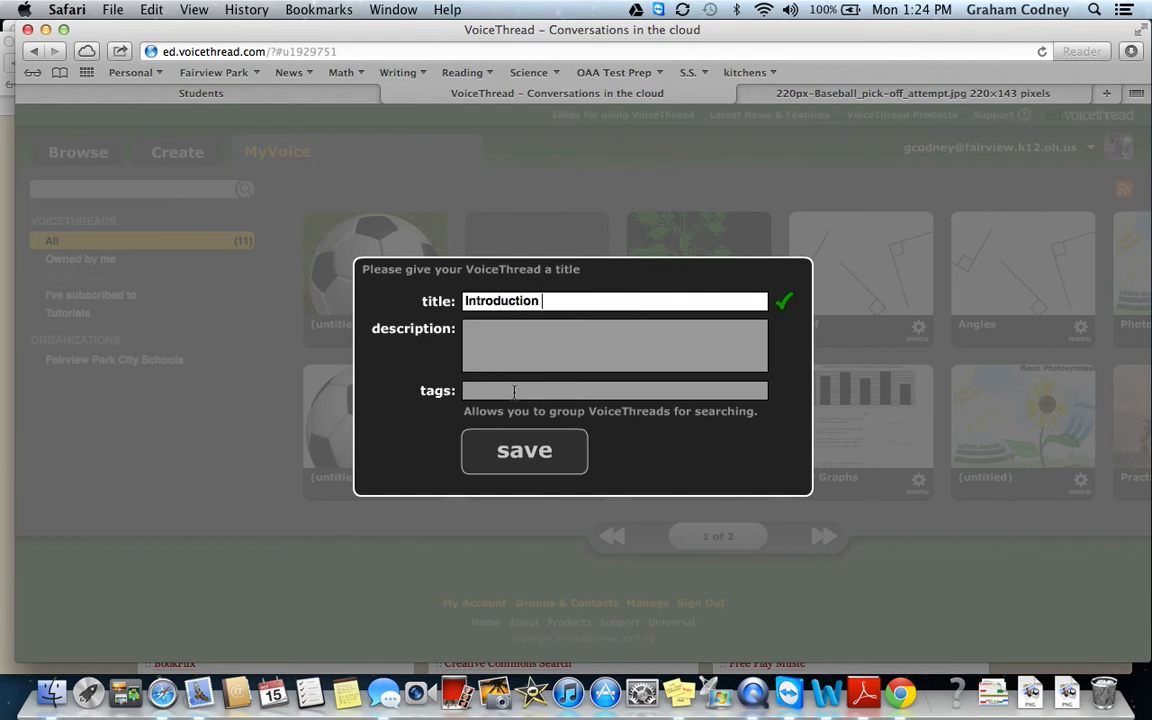
type("Introduction")
left_click(504, 356)
left_click(508, 388)
left_click(506, 466)
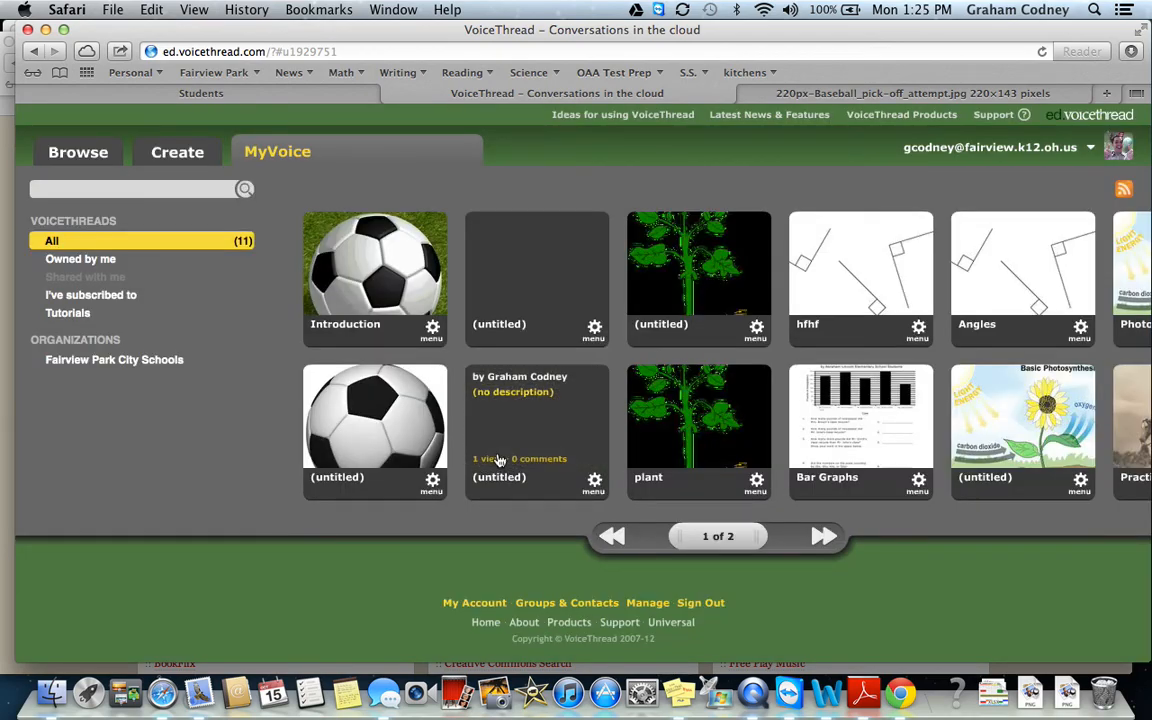
mouse_move(376, 260)
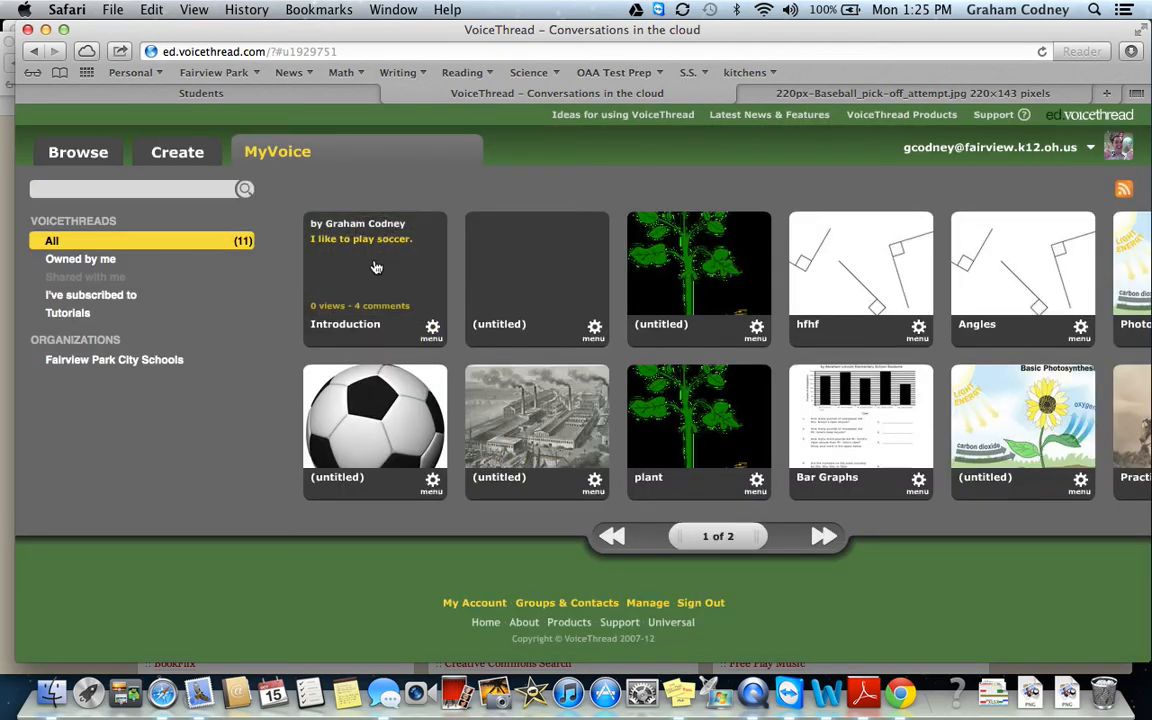
Open the Introduction thread and skip ahead to its share panel.
left_click(376, 267)
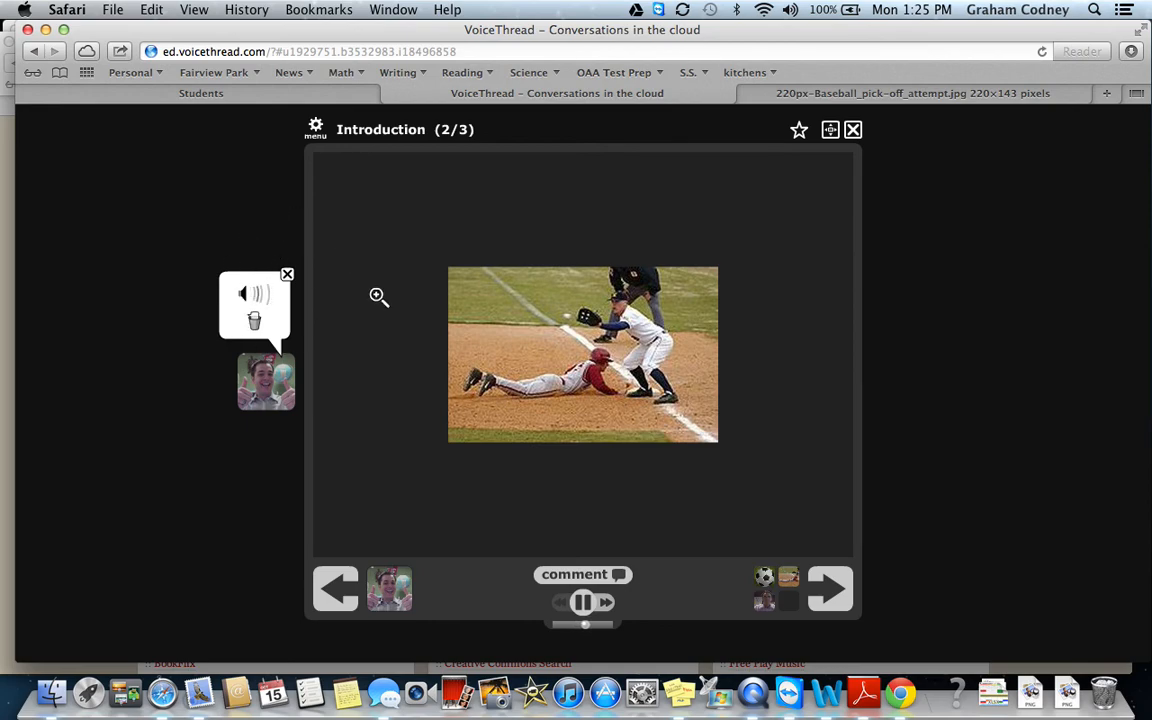
left_click(835, 592)
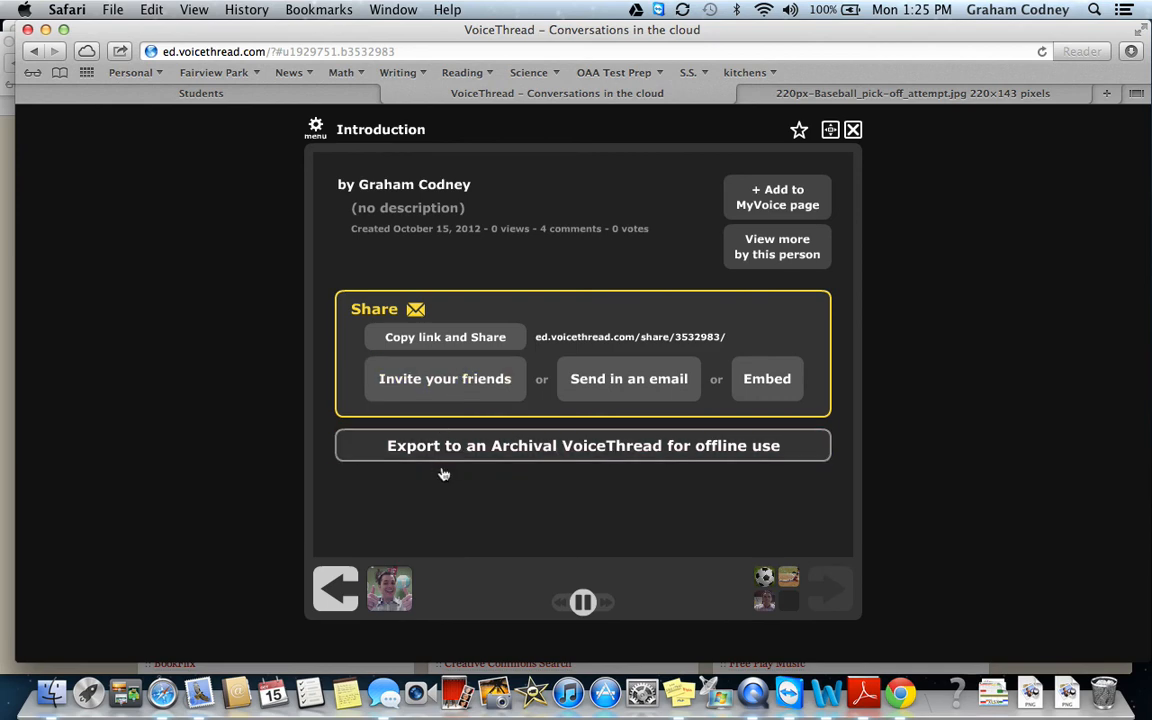
Copy the Introduction thread's embed code to the clipboard and close the embed window.
left_click(757, 376)
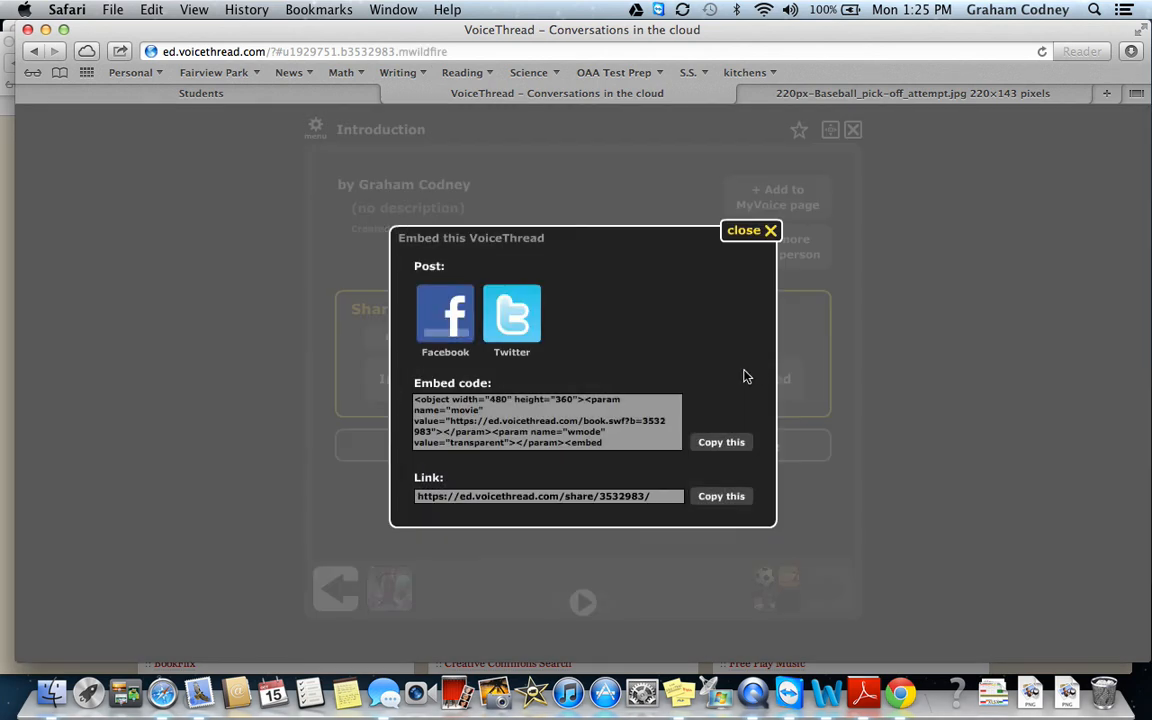
left_click(463, 424)
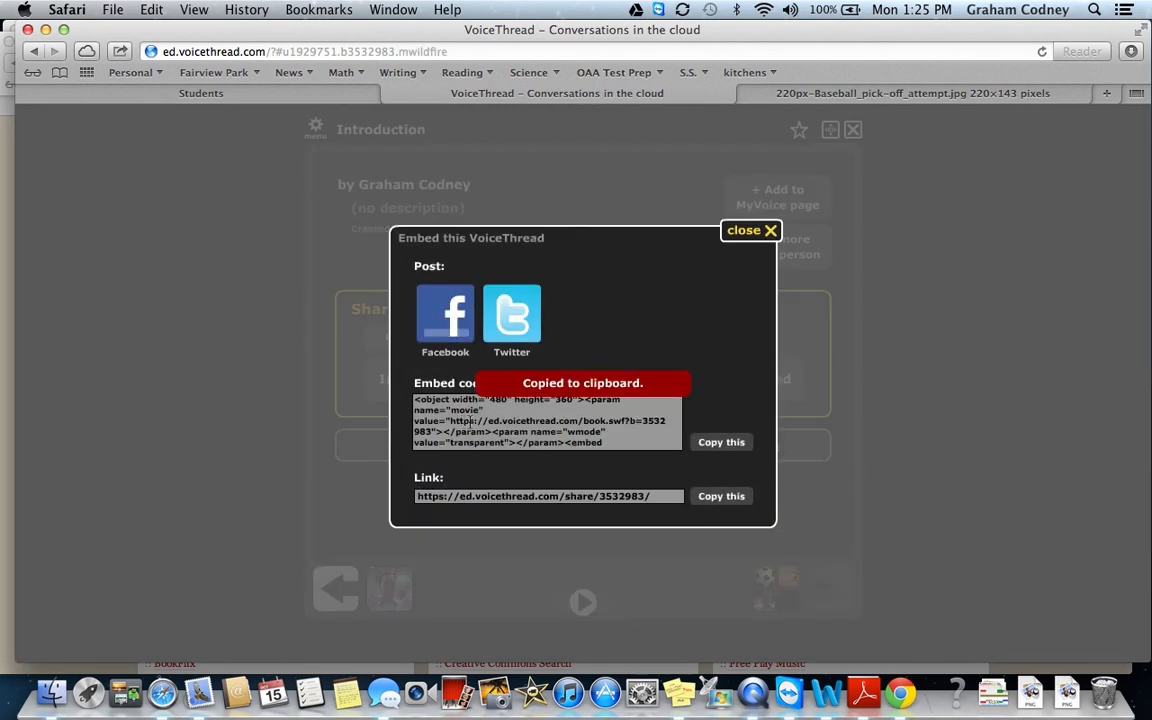
left_click(750, 233)
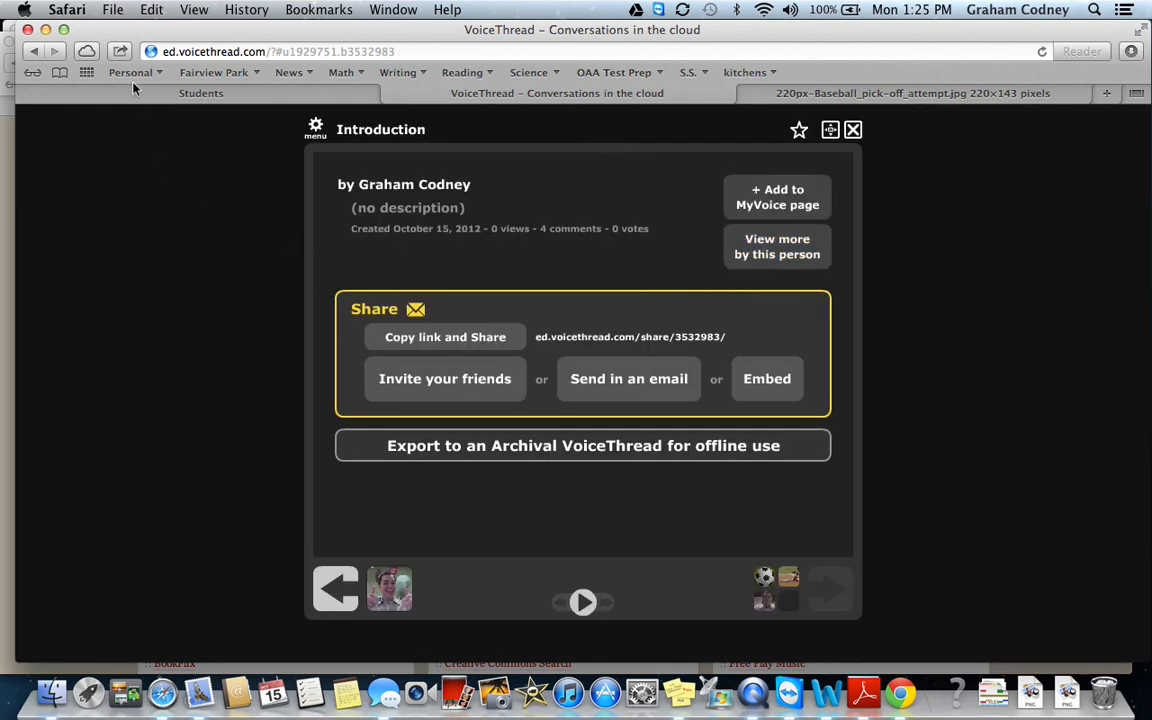